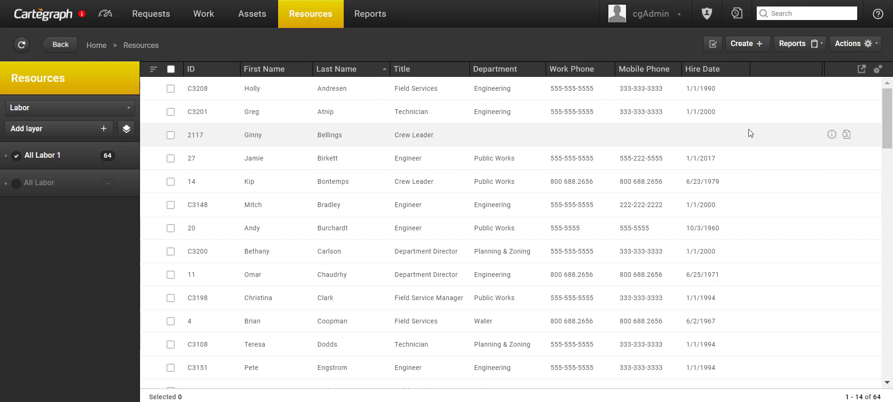
Step: Go to the Import / Export page under Administration
left_click(706, 13)
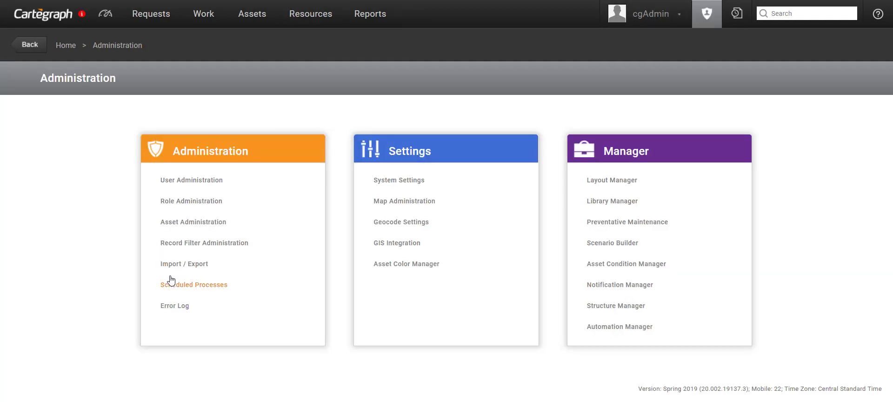
left_click(188, 264)
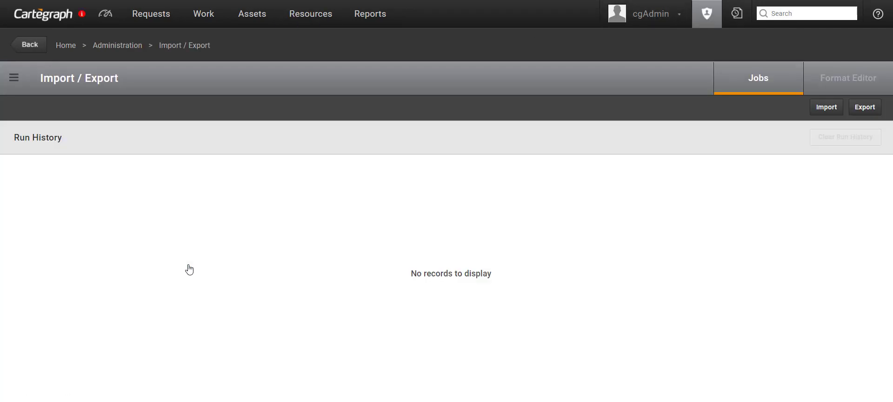
Step: Create and save a Resources > Labor/Rates format named 'Select Labor Rates Requiring an Update'
left_click(831, 87)
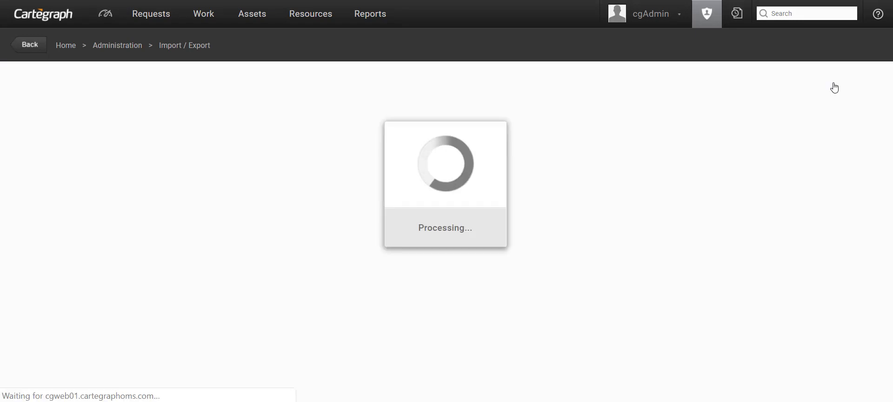
left_click(188, 81)
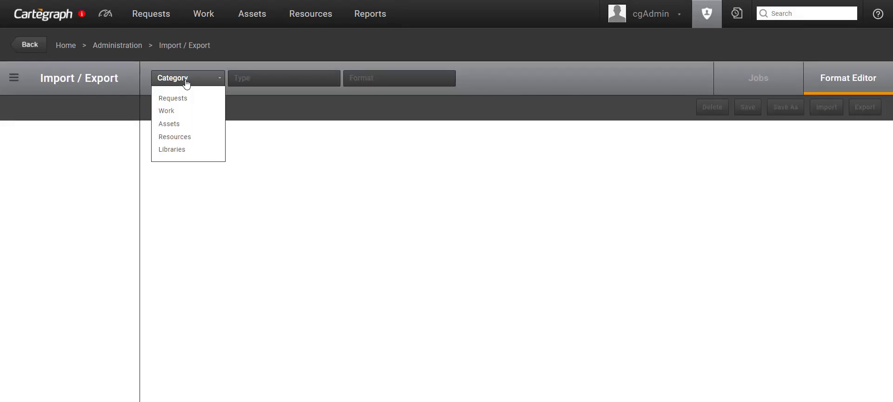
left_click(180, 137)
left_click(255, 84)
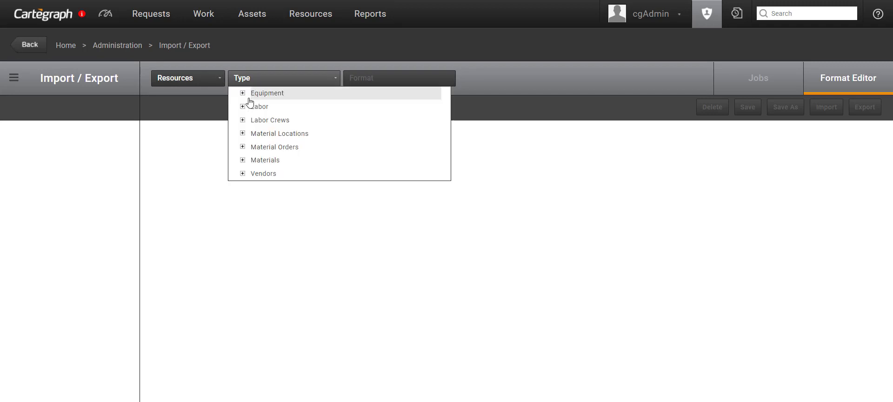
left_click(243, 106)
left_click(274, 159)
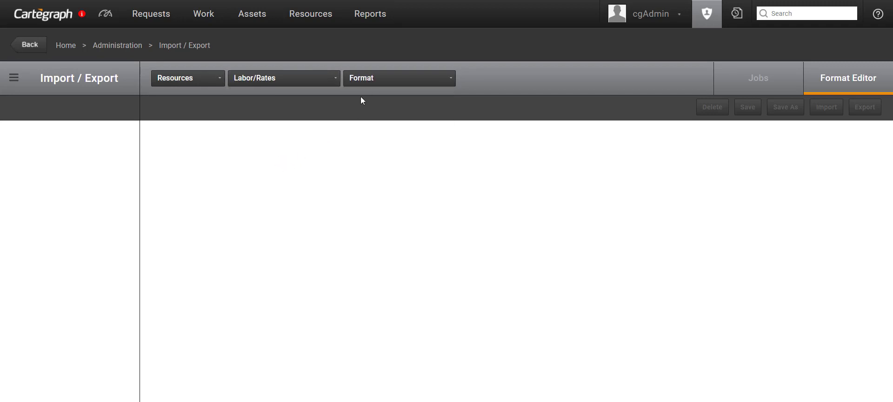
left_click(371, 82)
left_click(382, 99)
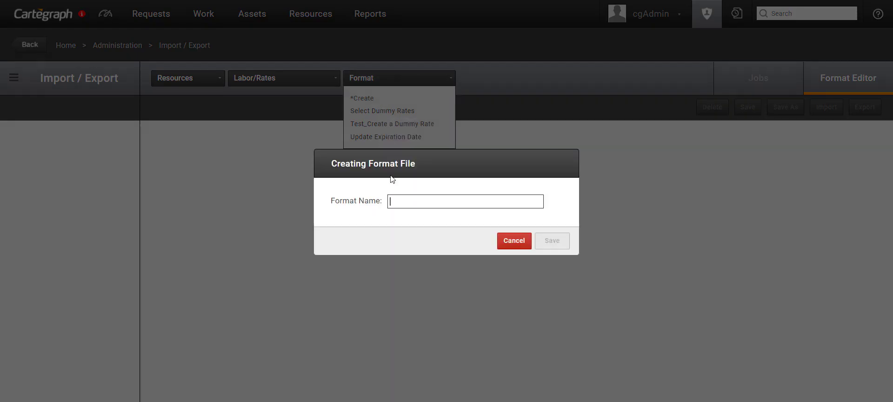
type("Sele")
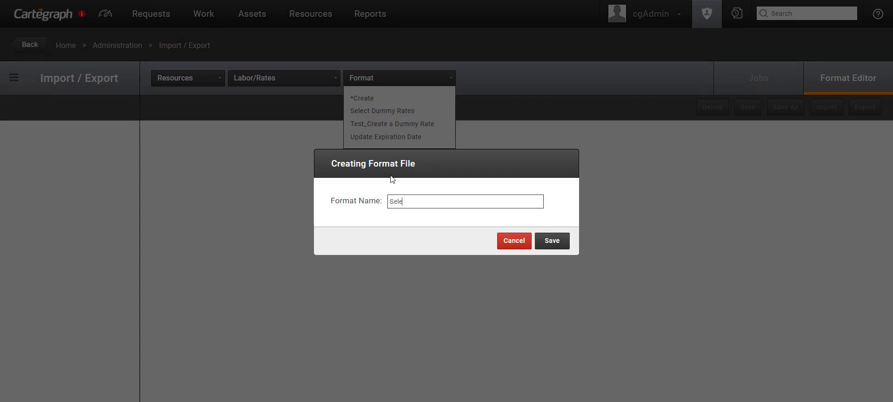
type("ct Labor")
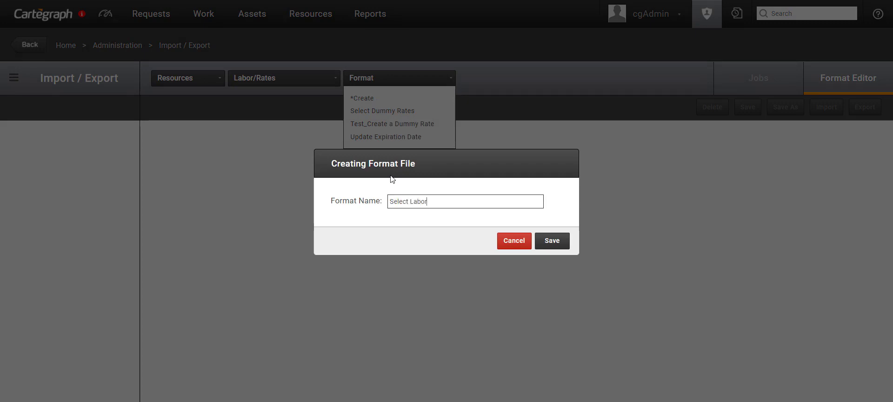
type(" Rates Req")
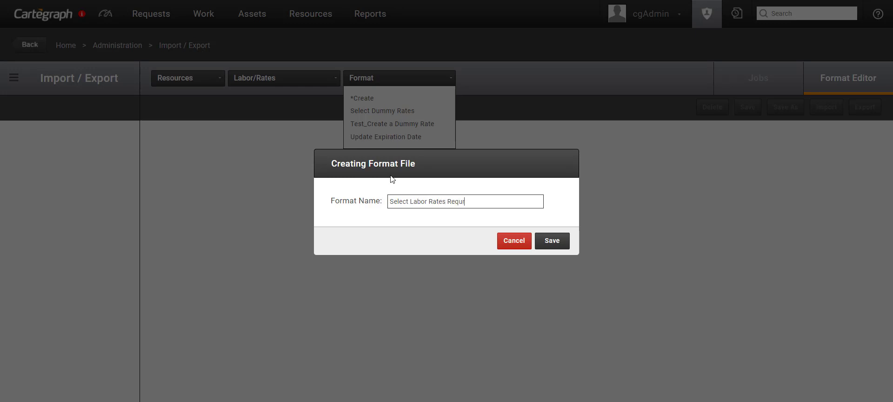
type("uiring an Update")
left_click(542, 241)
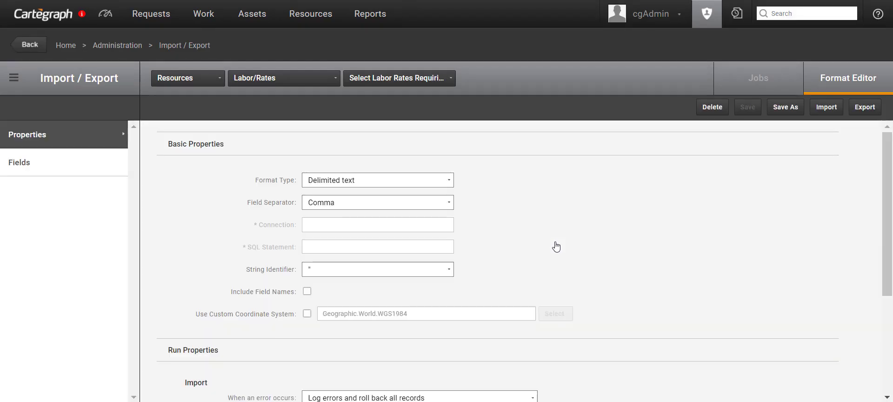
Step: Turn on Include Field Names and Use Filter, and bring up the export filter
left_click(310, 293)
scroll(310, 295, "down", 3)
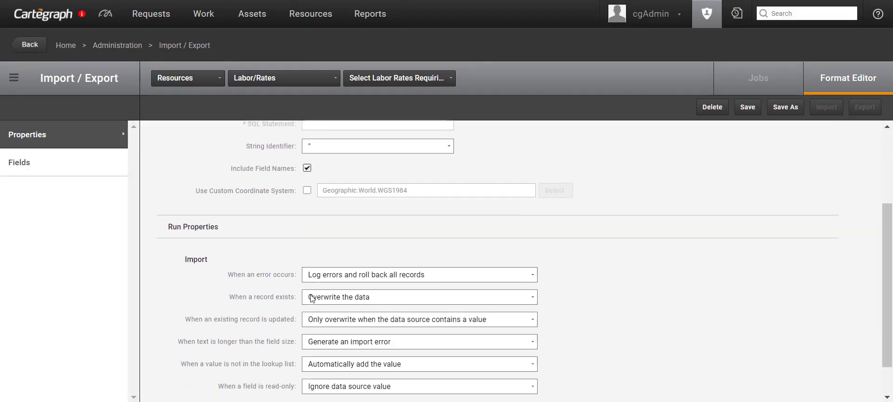
scroll(311, 297, "down", 1)
left_click(307, 391)
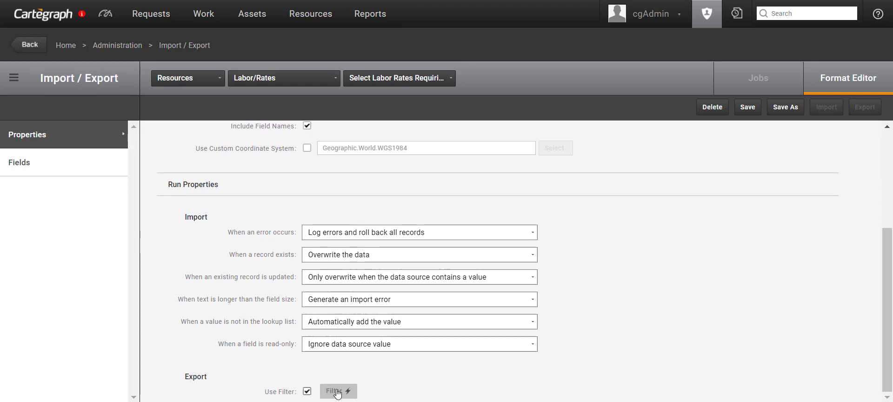
left_click(338, 392)
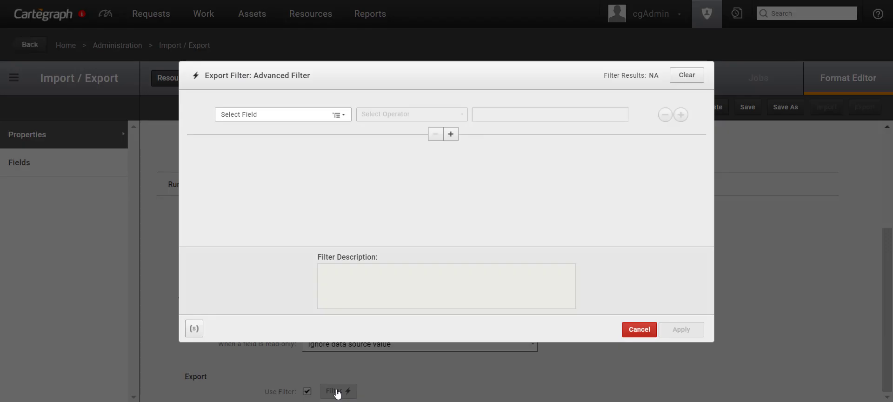
Step: Add a Parent Labor > Full Name Is condition matching the first laborer
left_click(277, 115)
left_click(268, 130)
left_click(267, 127)
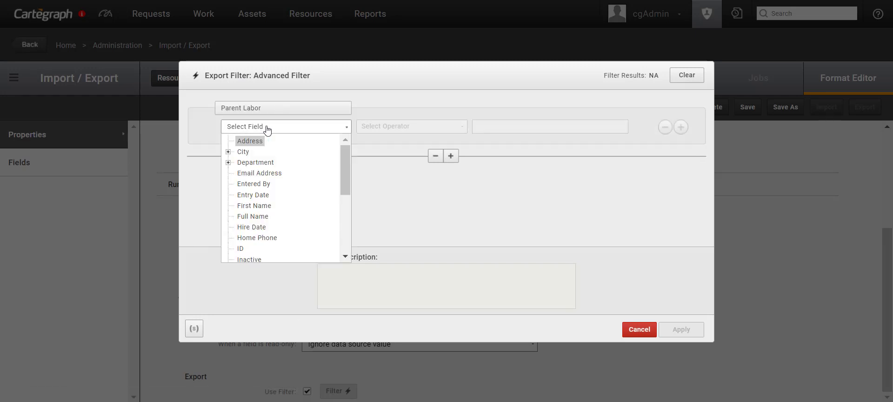
left_click(261, 217)
left_click(393, 128)
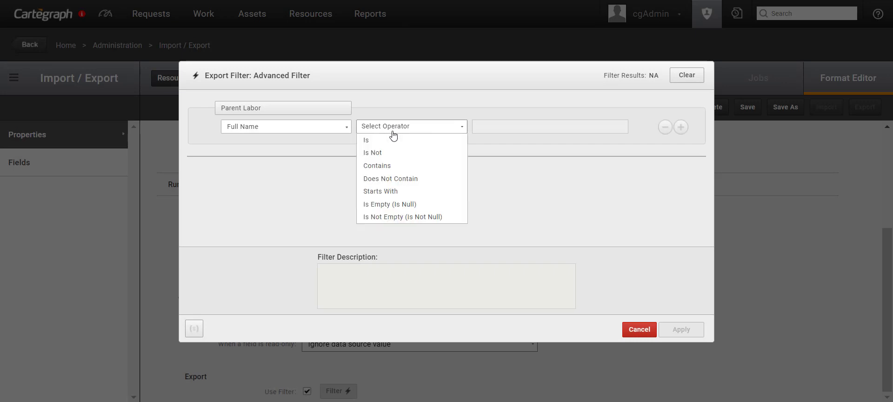
left_click(367, 140)
left_click(504, 128)
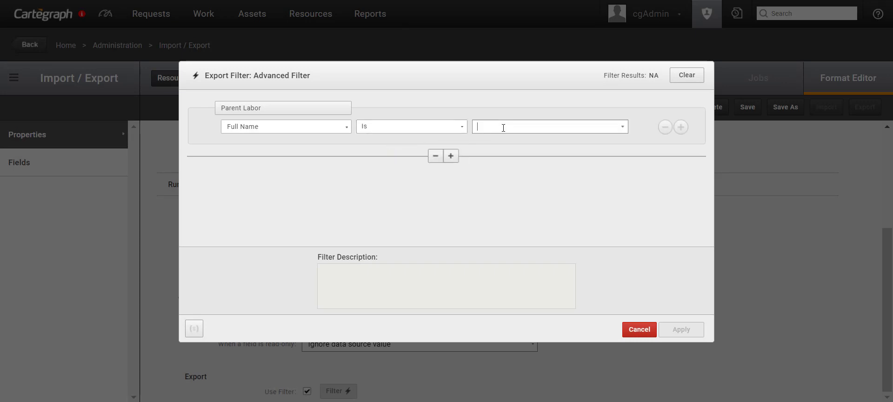
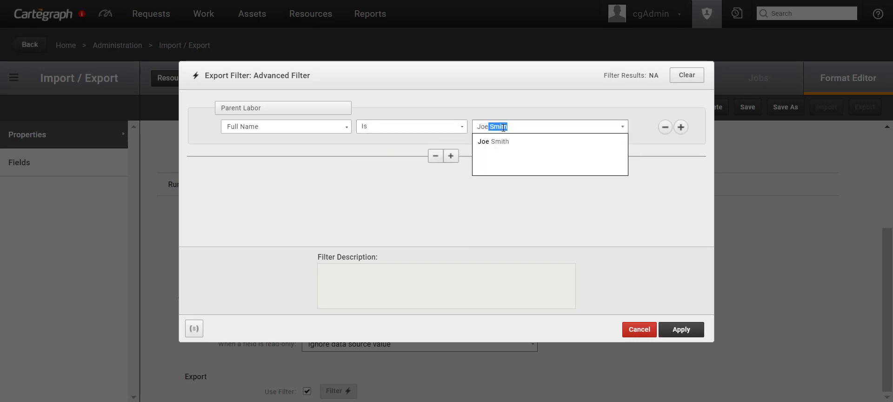
key("Tab")
Step: Add a second OR condition, Full Name Is the second laborer
left_click(680, 127)
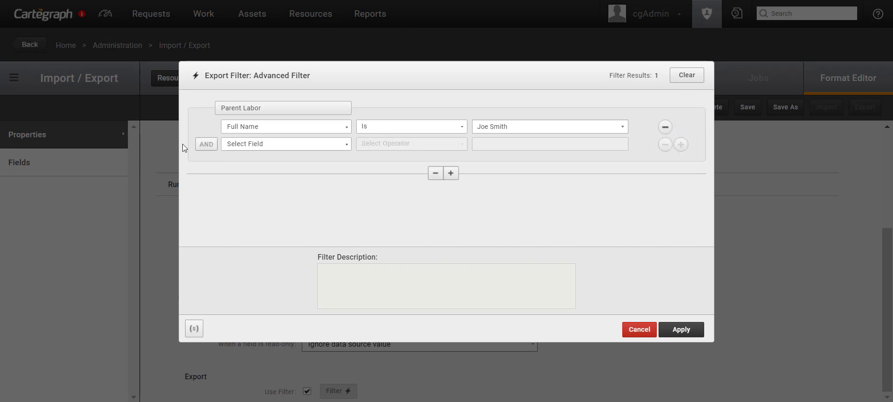
left_click(207, 144)
left_click(230, 148)
left_click(253, 233)
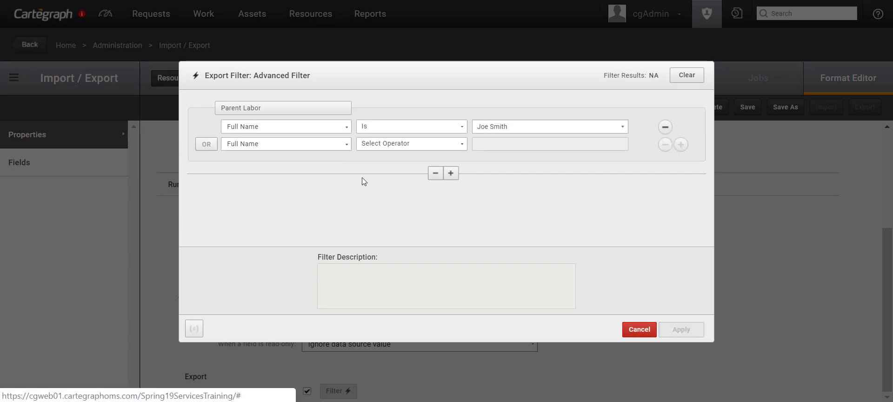
left_click(385, 144)
left_click(385, 158)
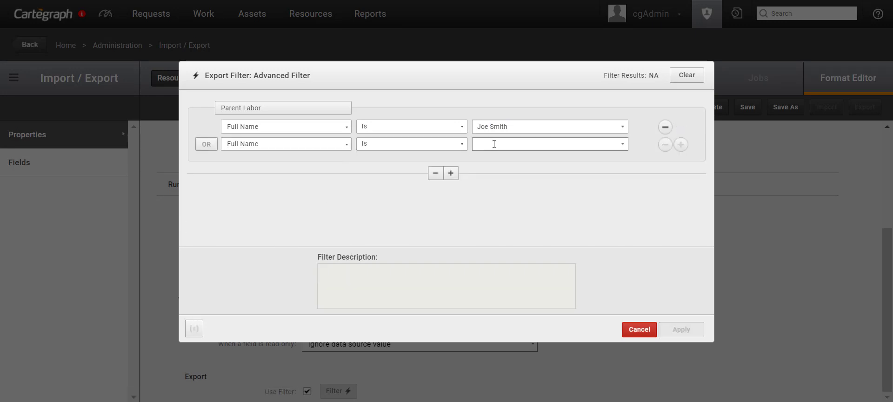
left_click(494, 143)
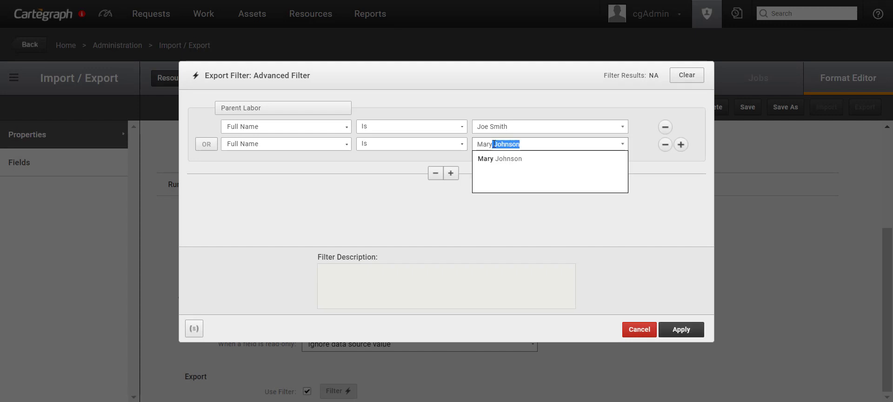
key("Tab")
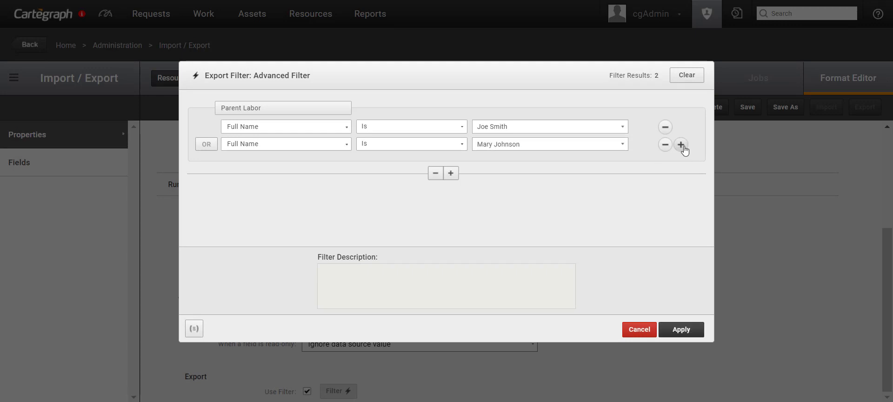
Step: Add a third Full Name Is condition for the third laborer and apply the filter
left_click(681, 144)
left_click(236, 163)
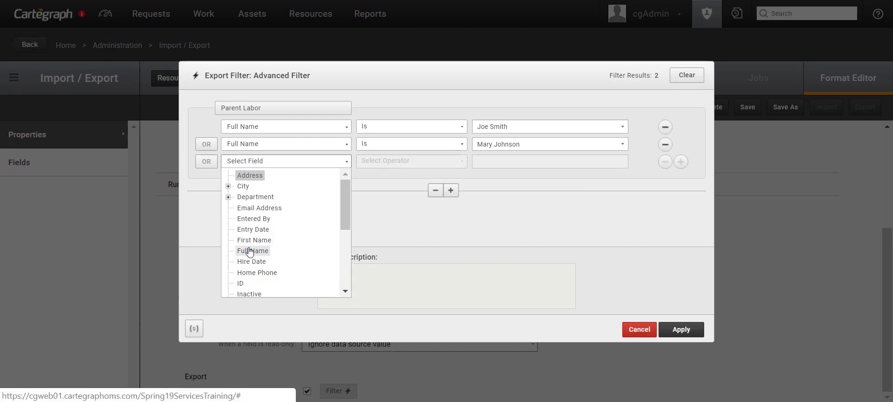
left_click(247, 252)
left_click(380, 166)
left_click(409, 174)
left_click(483, 162)
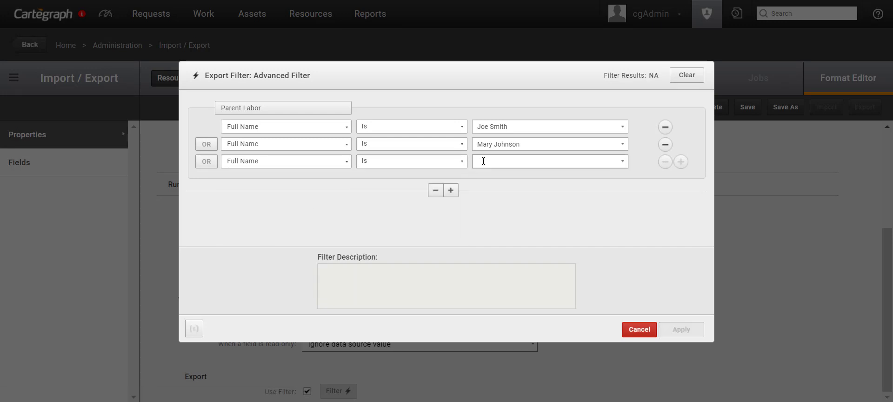
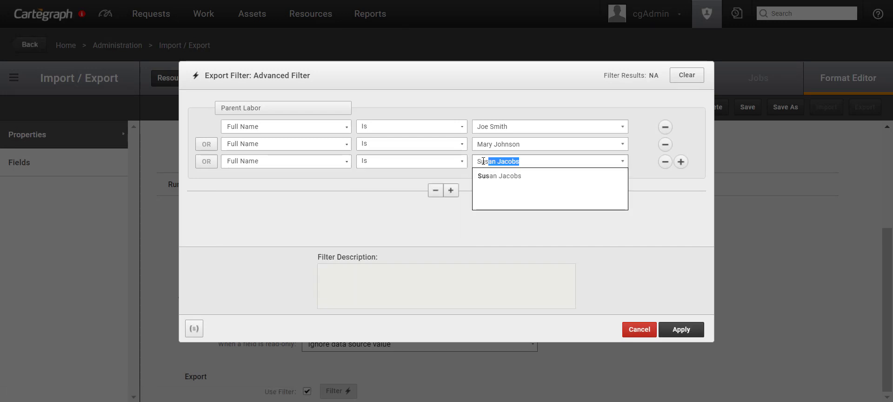
key("Return")
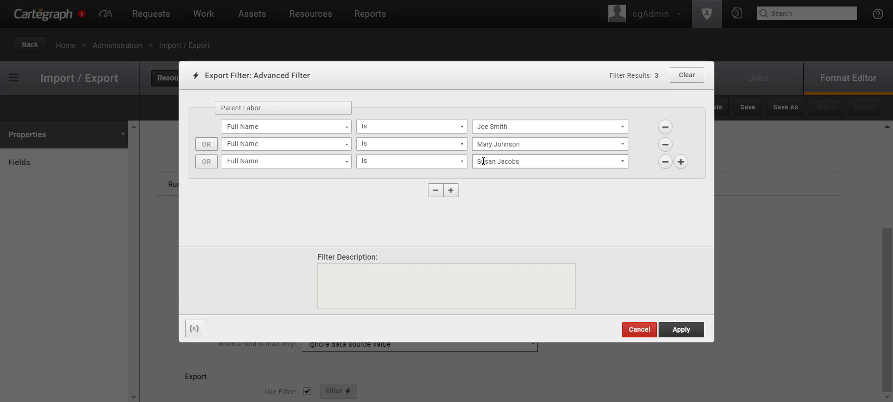
left_click(680, 330)
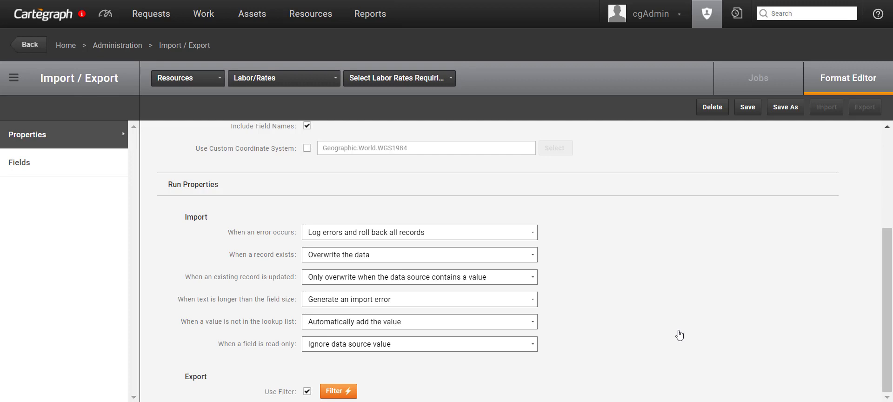
Step: Add Effective On, Expires On, Rate, Rate Name and <CgId> fields to the format and save
left_click(22, 166)
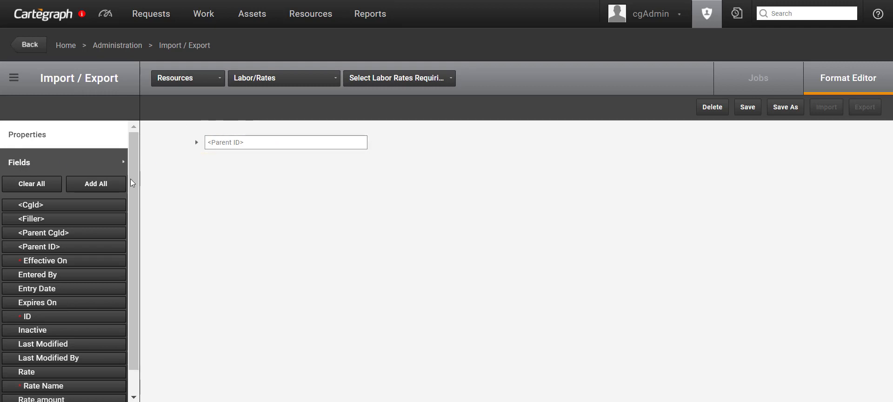
left_click_drag(67, 260, 246, 179)
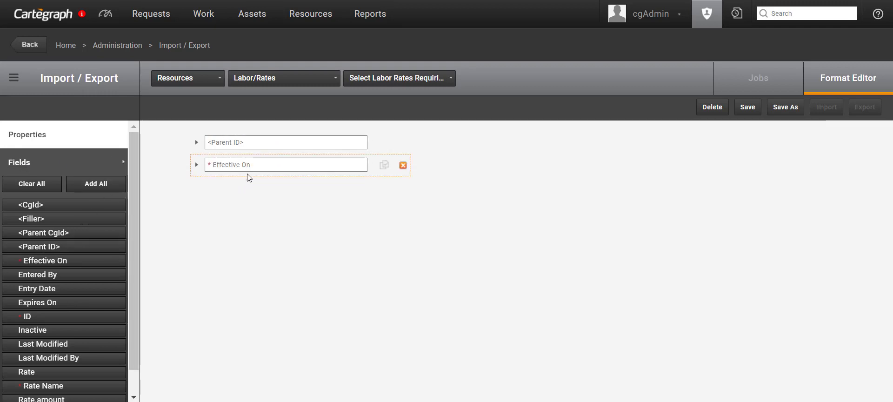
left_click_drag(53, 308, 235, 193)
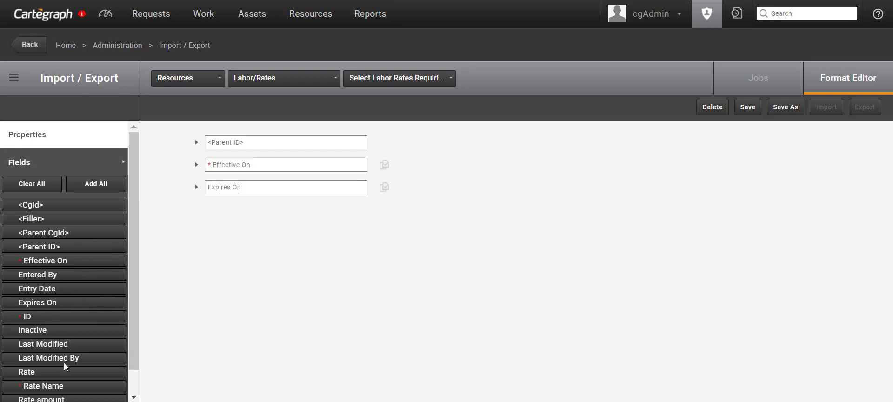
left_click_drag(63, 372, 251, 230)
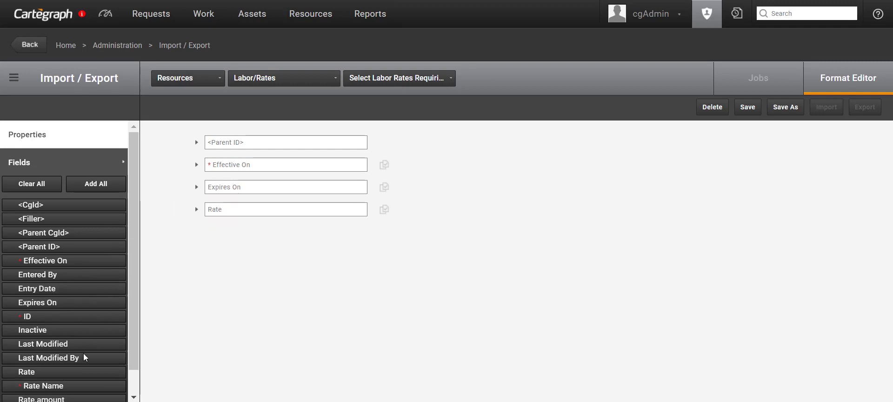
left_click_drag(73, 385, 269, 240)
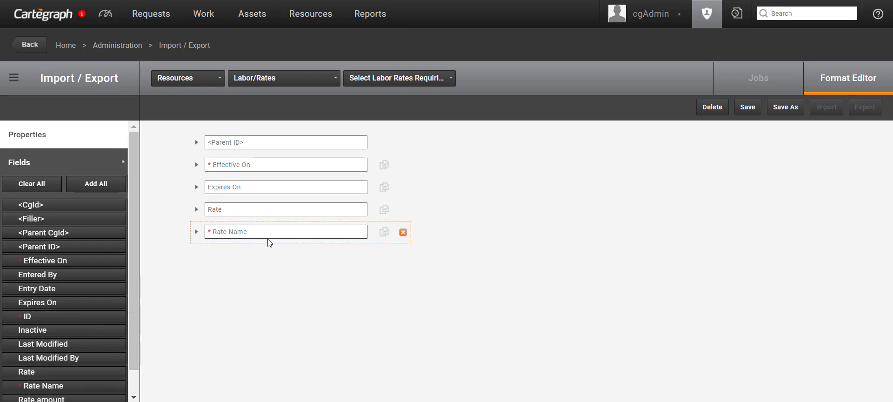
left_click_drag(108, 204, 286, 268)
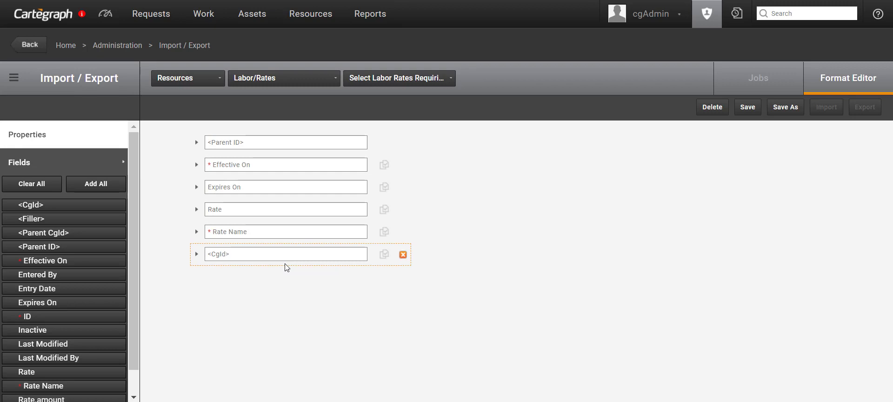
left_click(748, 107)
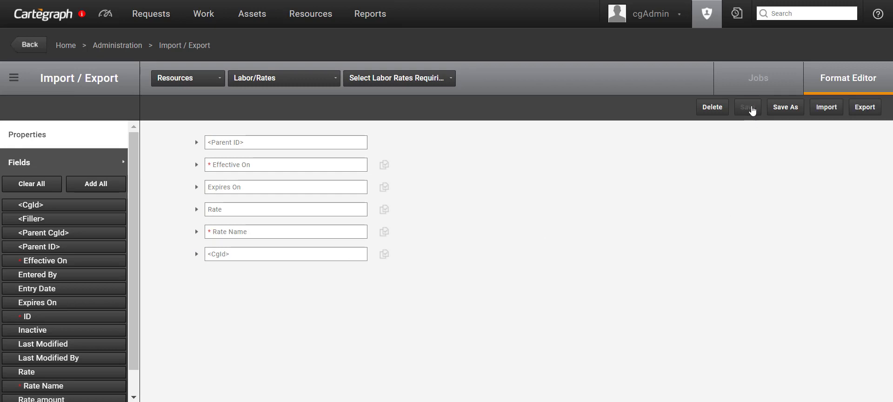
Step: Export the three labor rates and open the downloaded CSV in Excel
left_click(865, 108)
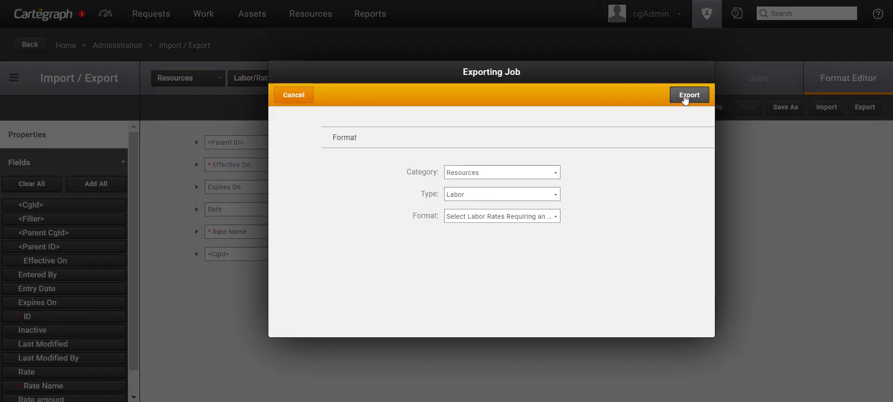
left_click(686, 96)
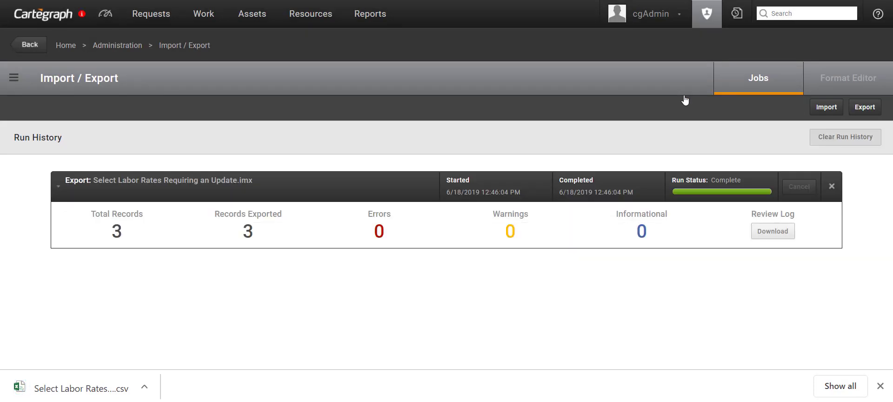
left_click(70, 390)
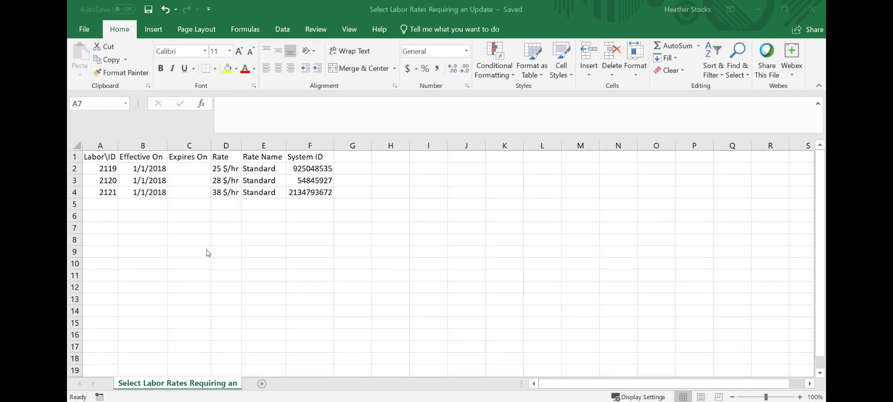
Step: Set Effective On to 1/1/19 and Expires On to 12/31/19 for all three rows
left_click(151, 169)
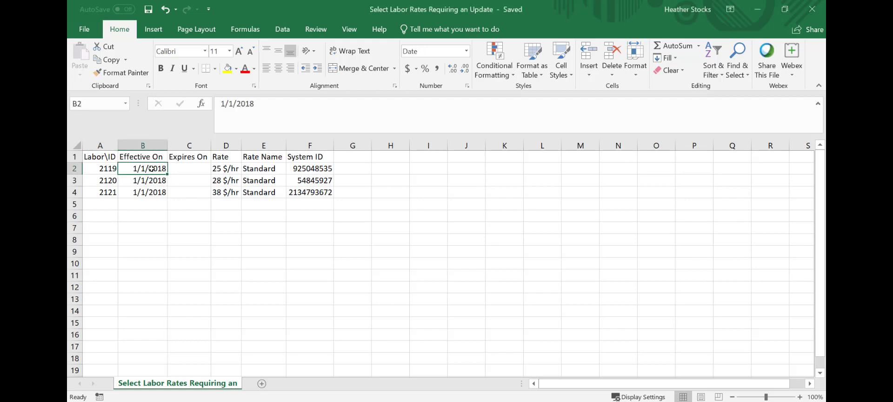
type("1/1/")
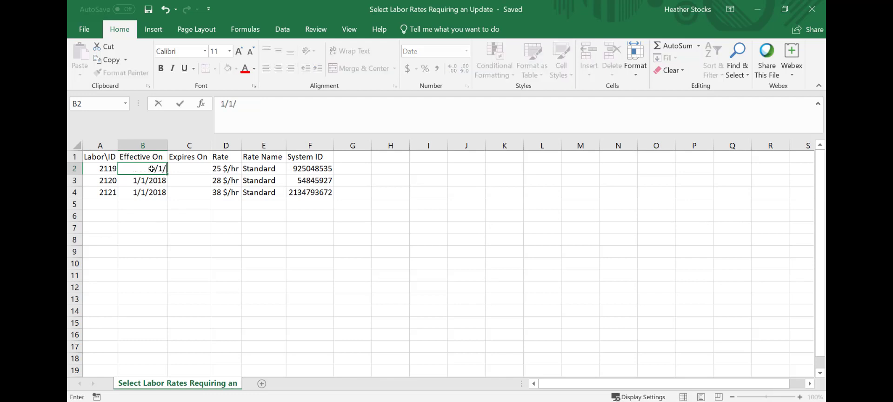
type("19")
left_click(152, 181)
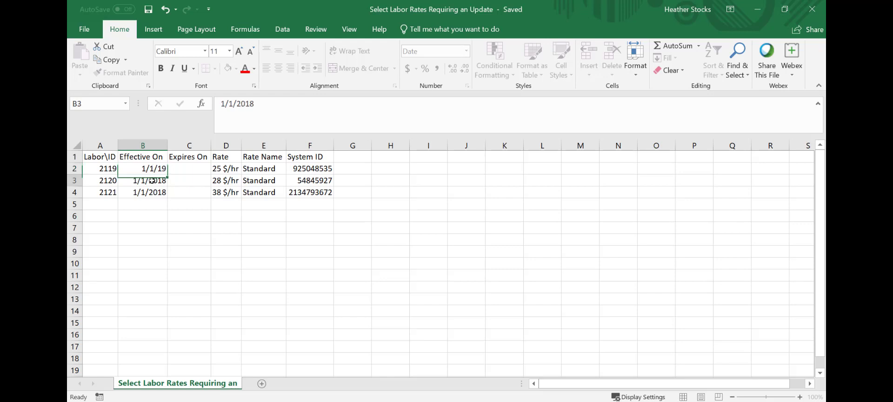
type("1/1")
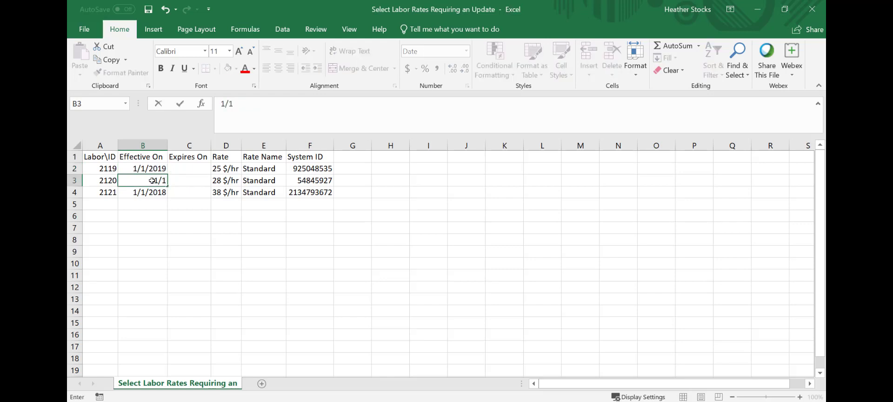
type("/19")
key("Return")
type("1/1/")
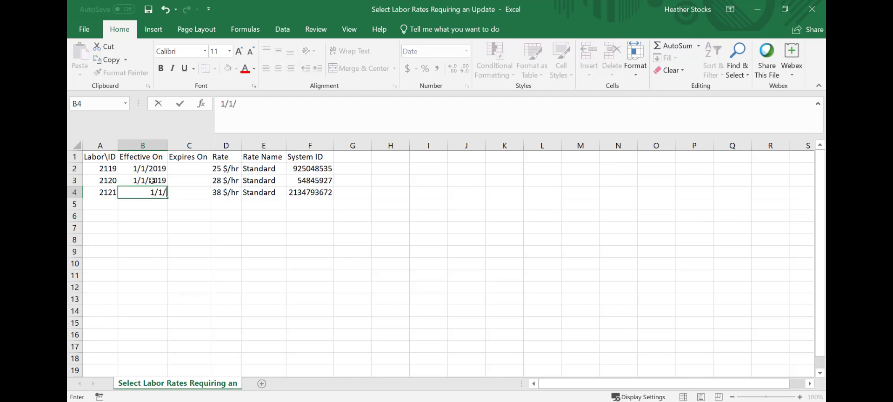
type("19")
left_click(199, 166)
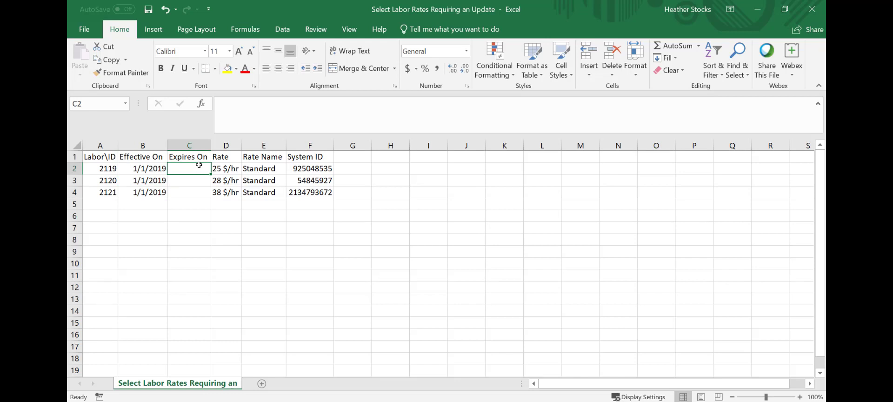
type("12/31/")
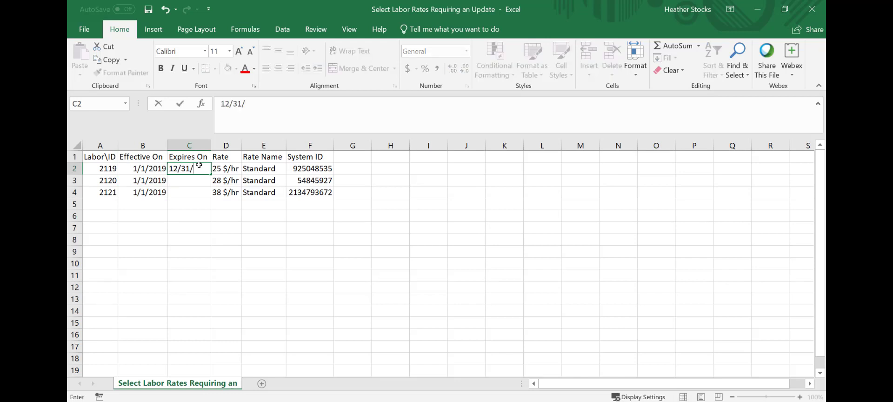
type("19")
key("Return")
type("12/3")
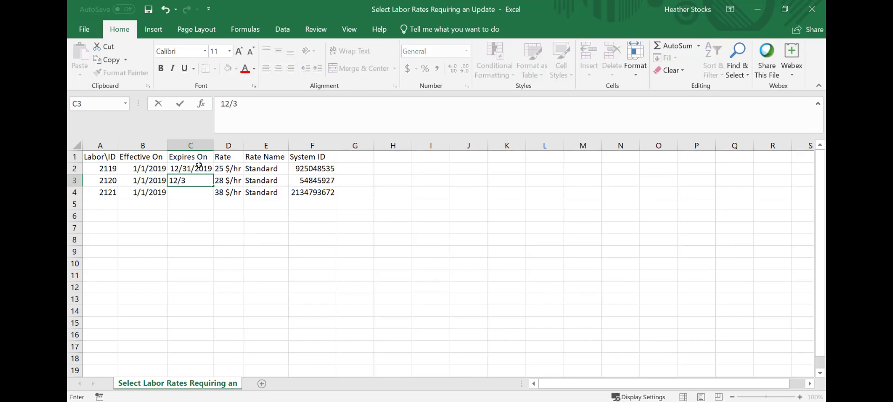
type("1/2019")
key("Return")
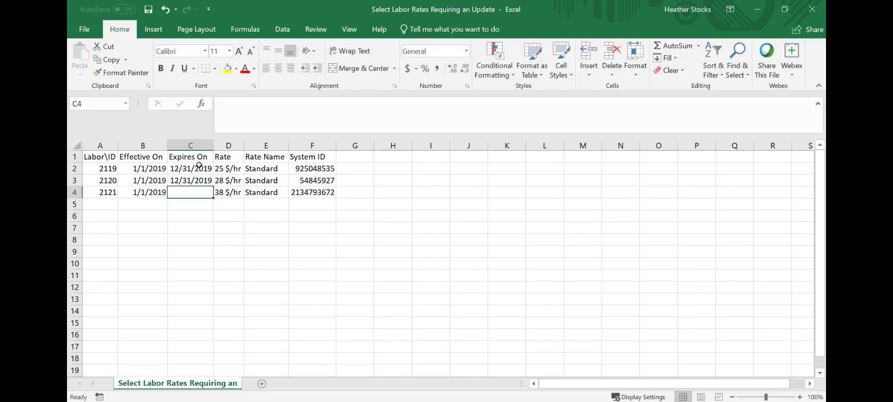
type("12/31/19")
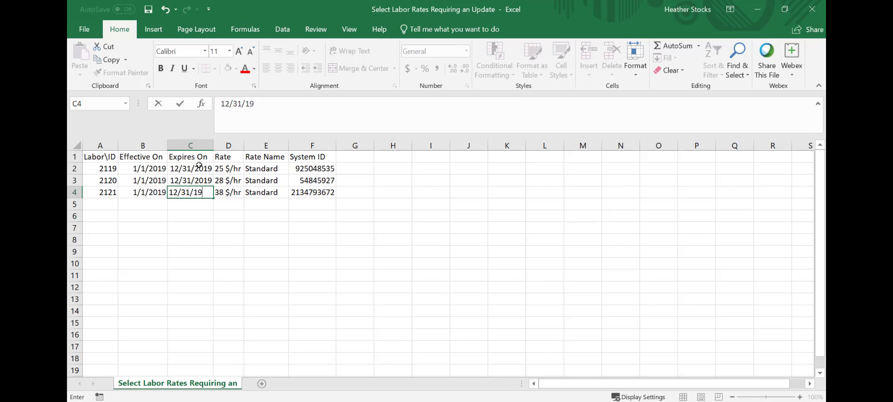
Step: Change the three rates to 26, 30 and 40 $/hr
left_click(218, 170)
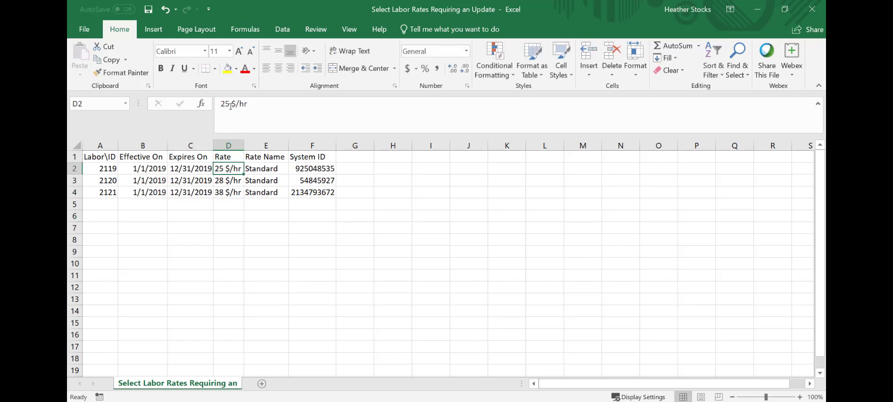
left_click_drag(230, 107, 228, 105)
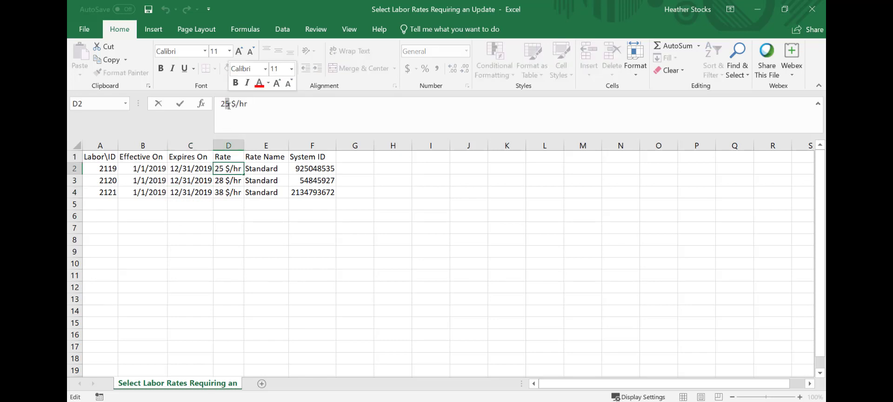
type("6")
key("Return")
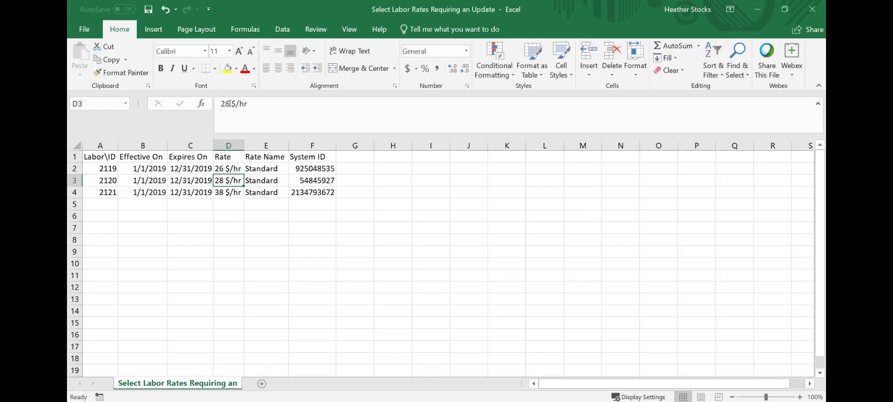
left_click_drag(230, 103, 222, 103)
type("3")
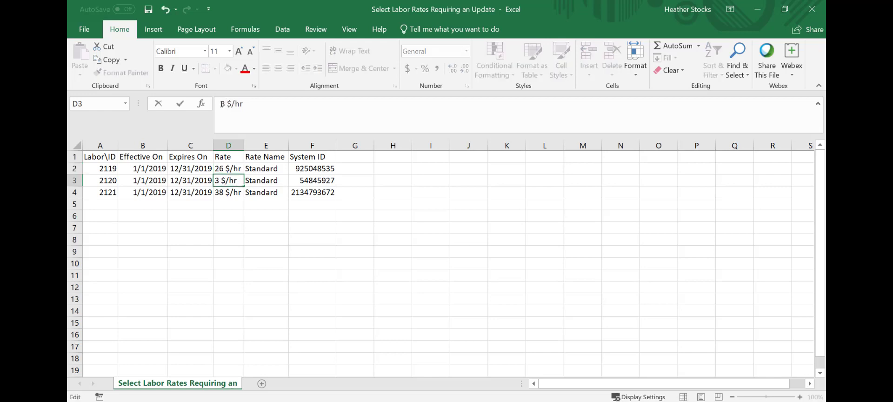
type("0")
key("Return")
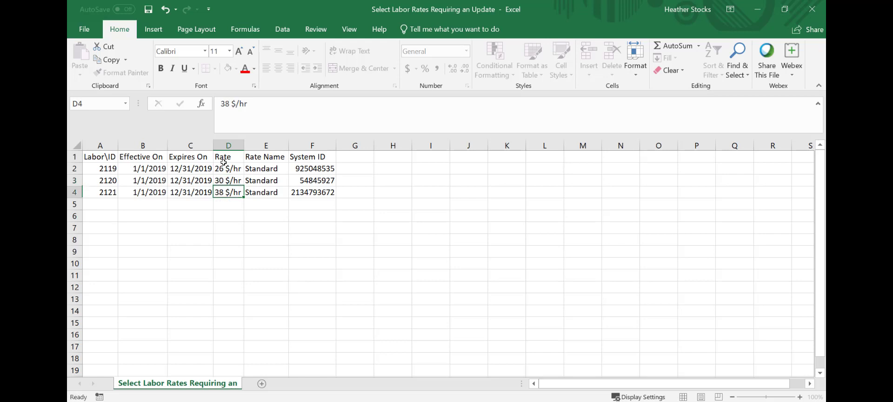
left_click_drag(230, 103, 222, 103)
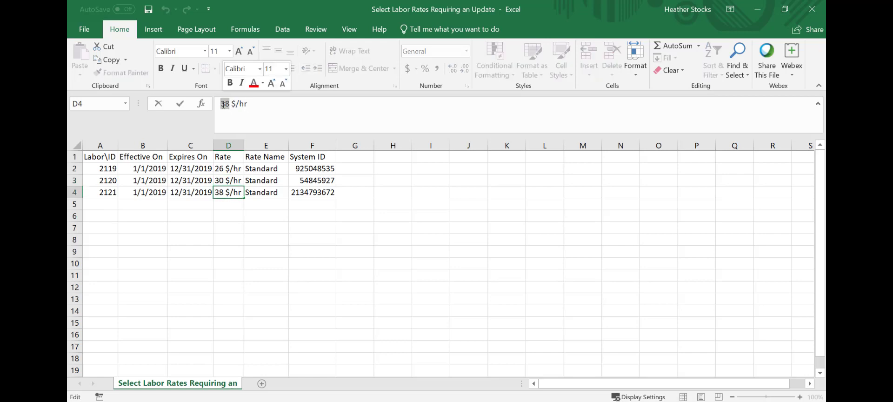
type("40")
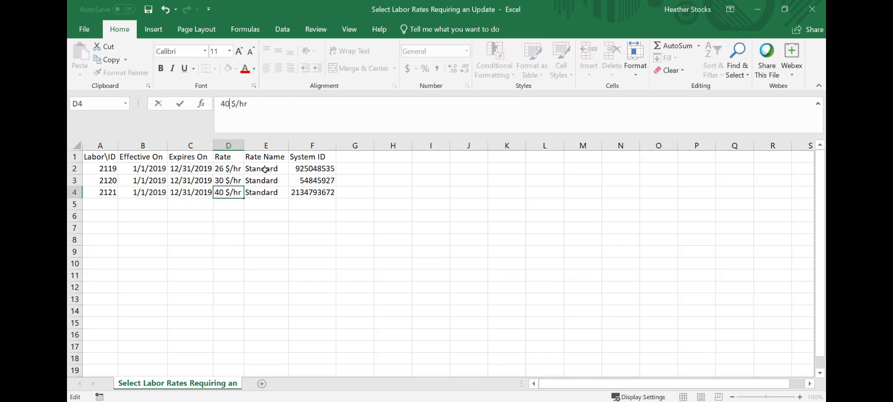
left_click(265, 169)
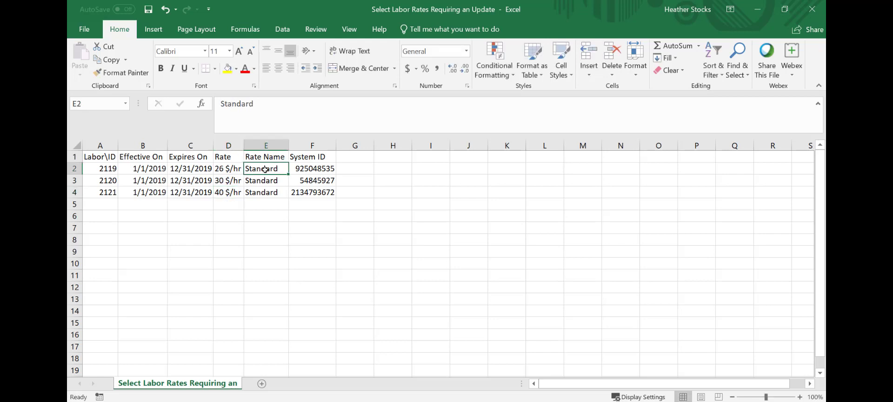
Step: Name all three rates Dummy and clear the System ID values in F2:F4
type("Dummy")
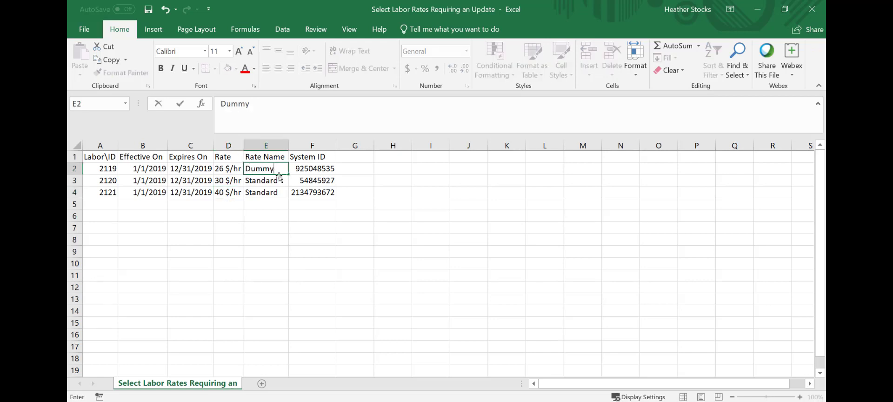
left_click(277, 181)
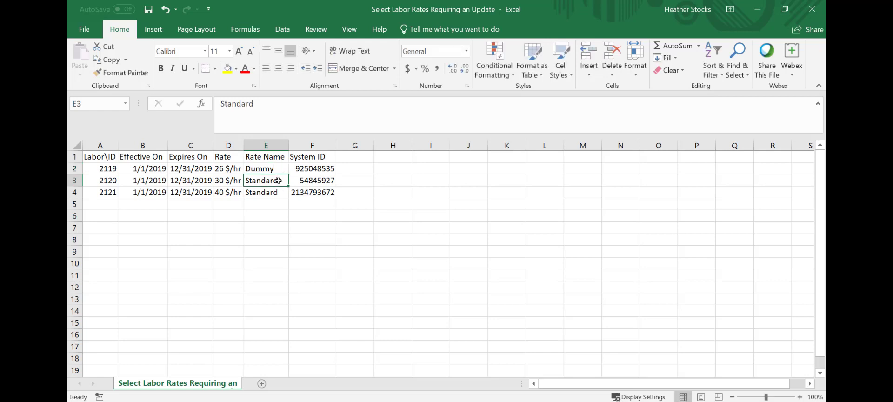
type("Dummy")
left_click(281, 192)
type("D")
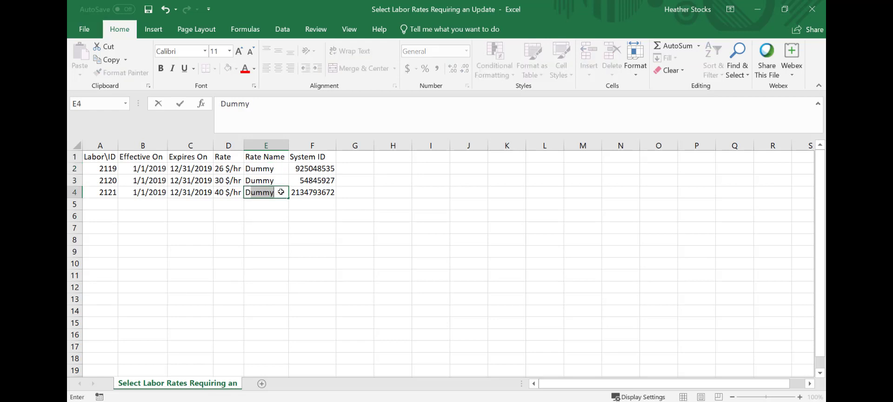
left_click_drag(312, 168, 314, 192)
key("Delete")
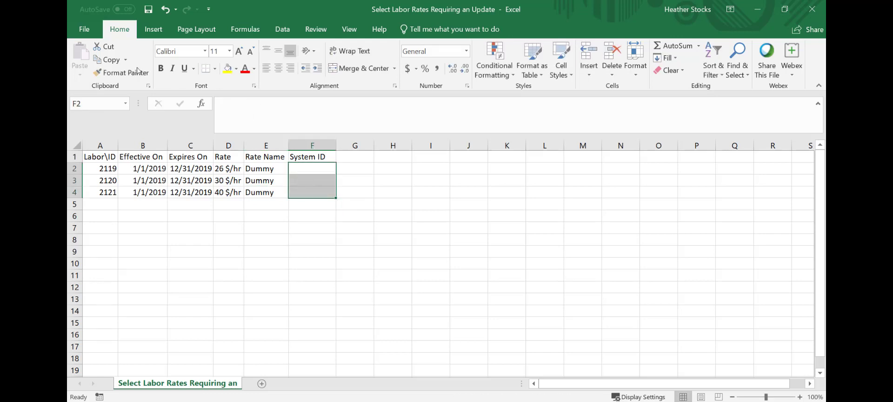
Step: Save the sheet as a CSV named 'Create a Dummy Rate' via Save As > Browse
left_click(84, 29)
left_click(93, 130)
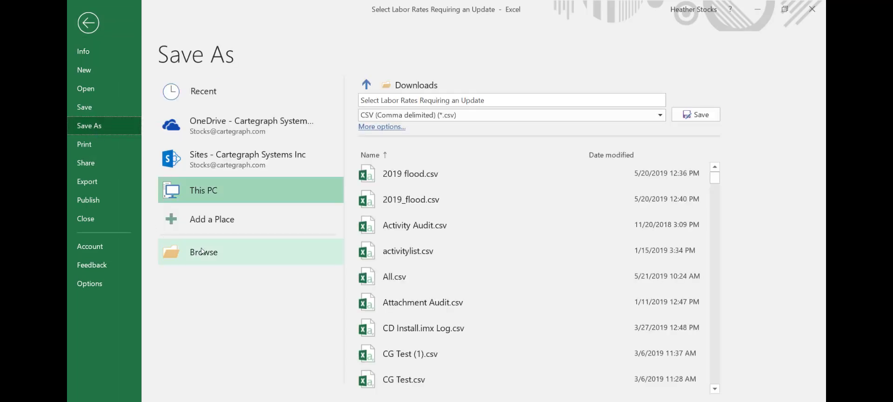
left_click(218, 247)
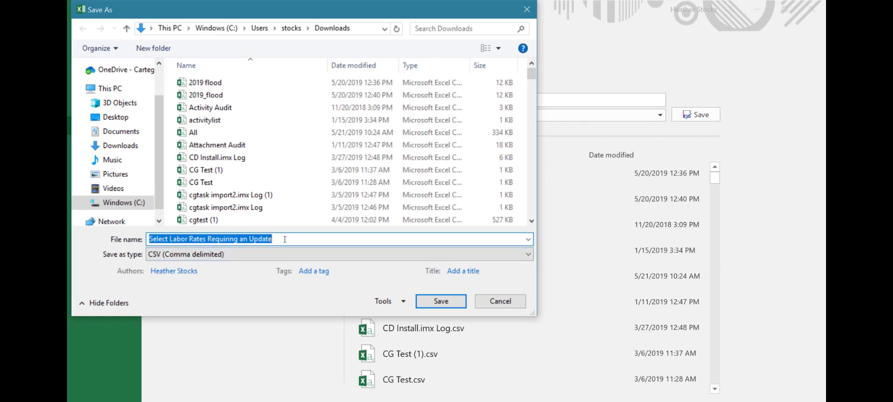
type("Create a")
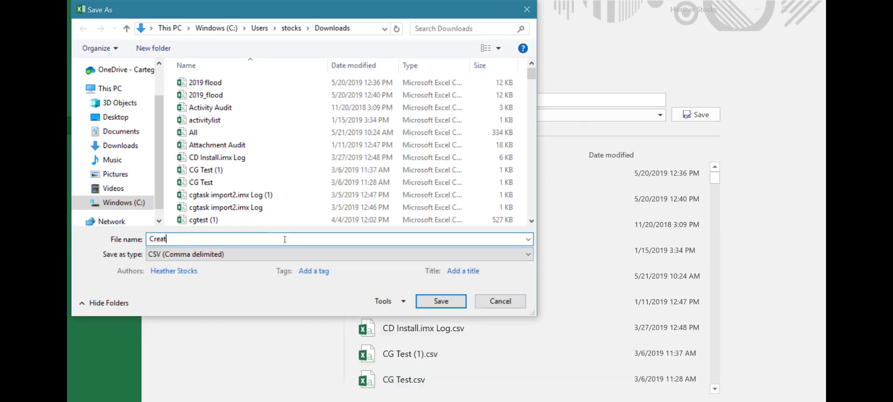
type(" Dummy Rate")
left_click(452, 297)
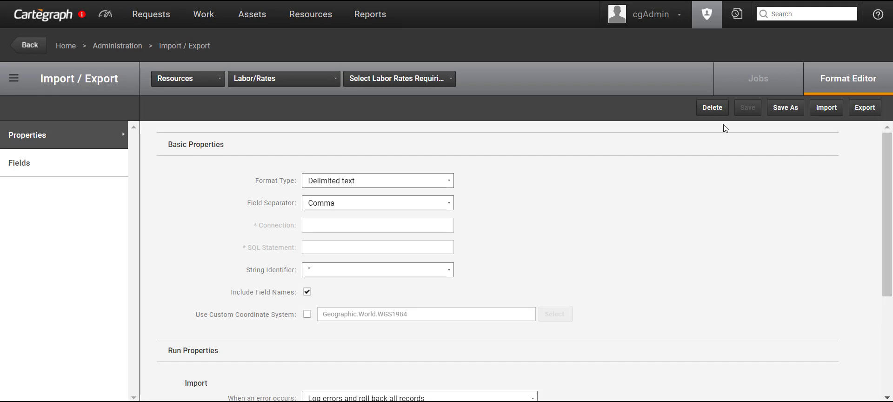
Step: Save the format under the new name 'Create a Dummy Rate'
left_click(792, 109)
type("c")
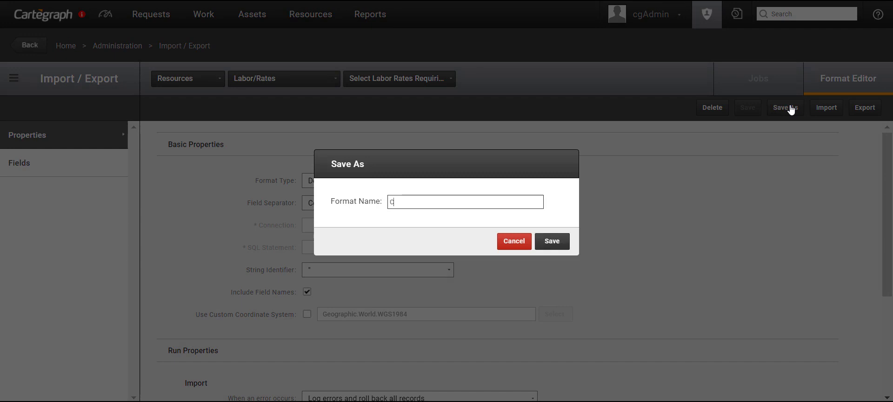
type("reate a Dummy Ra")
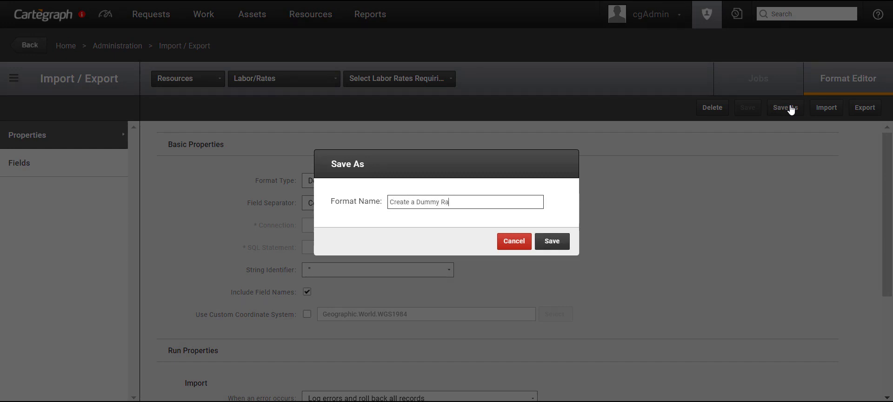
type("te")
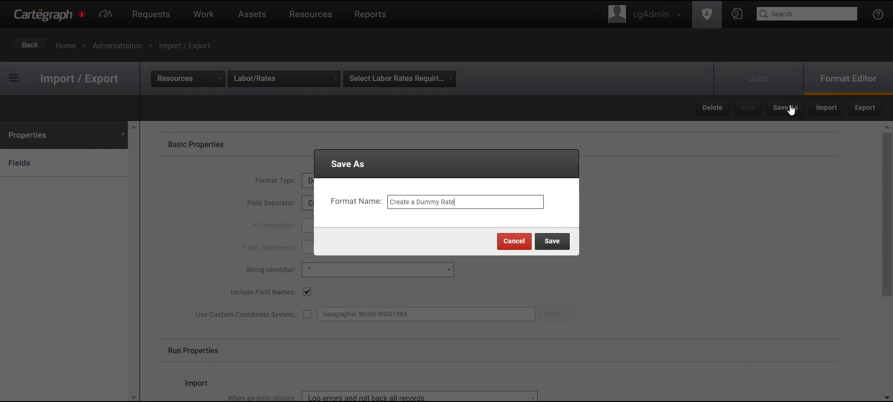
left_click(559, 242)
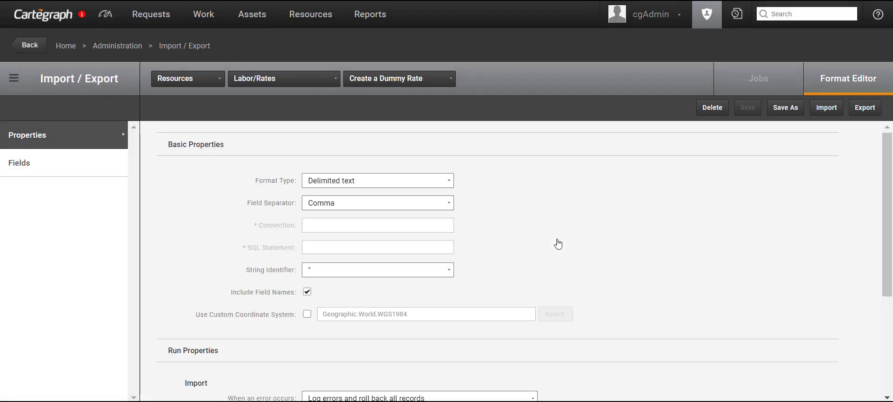
Step: Import Create a Dummy Rate.csv as the data source using the new format
left_click(826, 108)
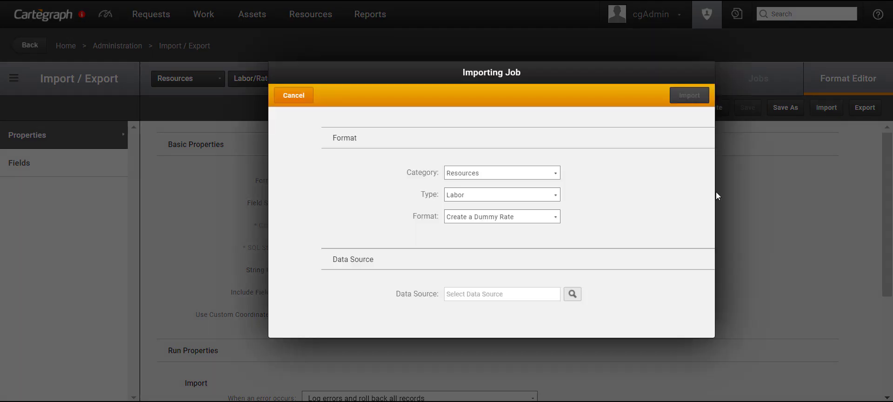
left_click(572, 296)
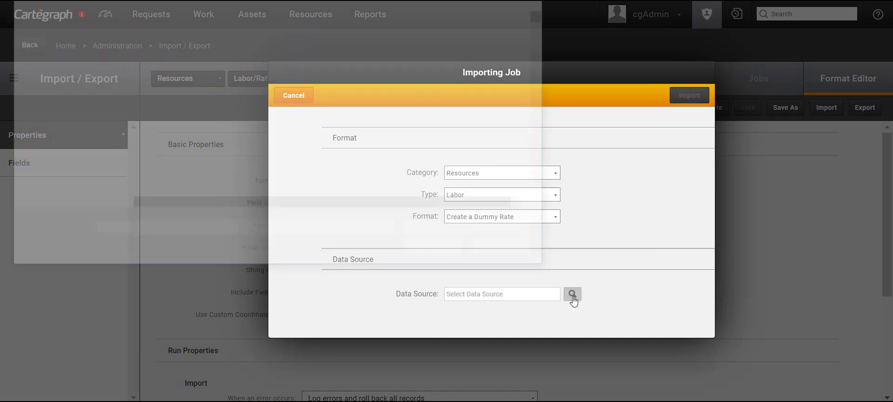
left_click(211, 28)
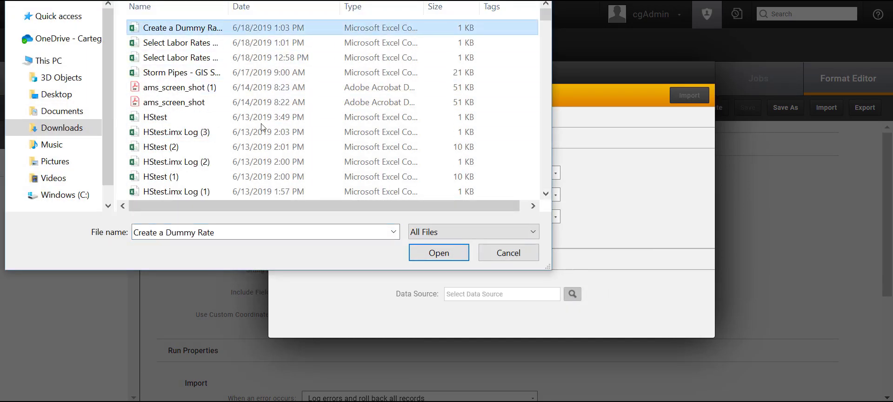
left_click(449, 253)
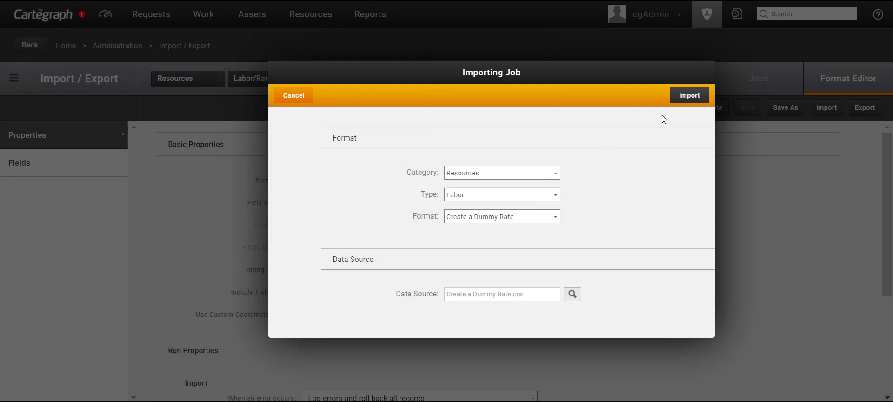
left_click(700, 96)
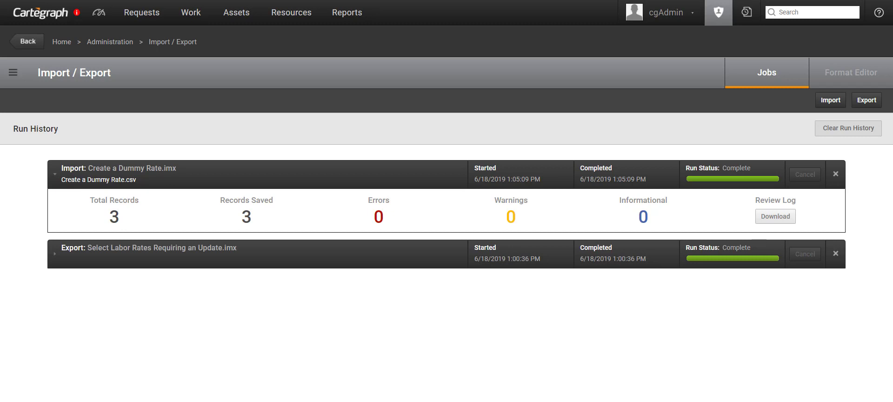
Step: In Automation Manager, create an automation triggered by 'Manually create or edit records in bulk'
left_click(713, 17)
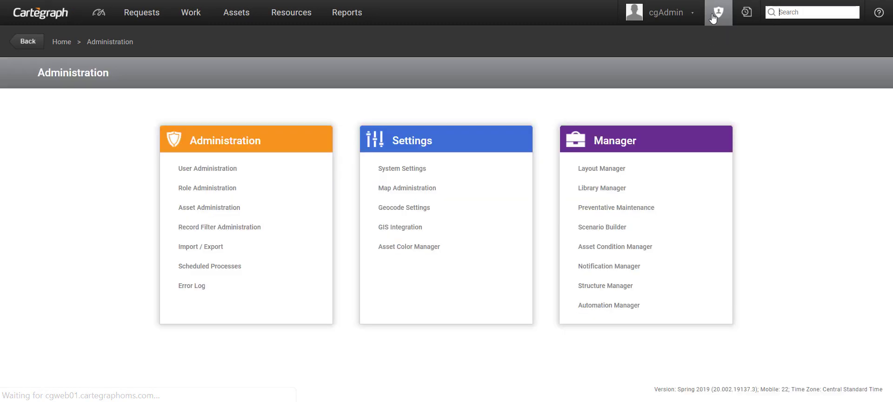
left_click(606, 306)
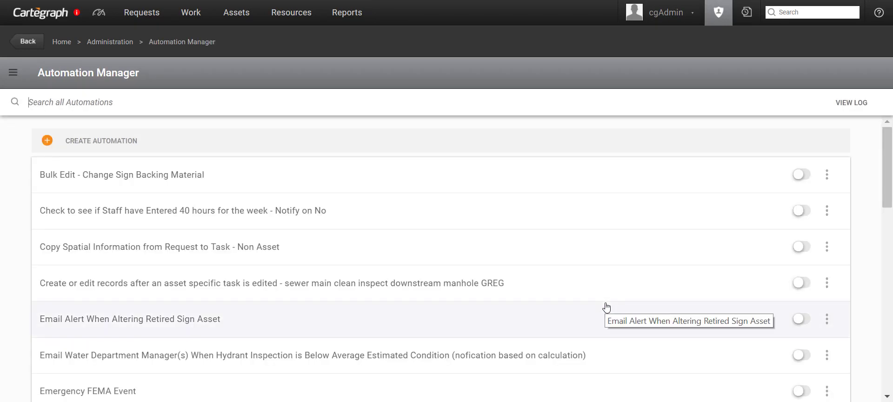
left_click(95, 141)
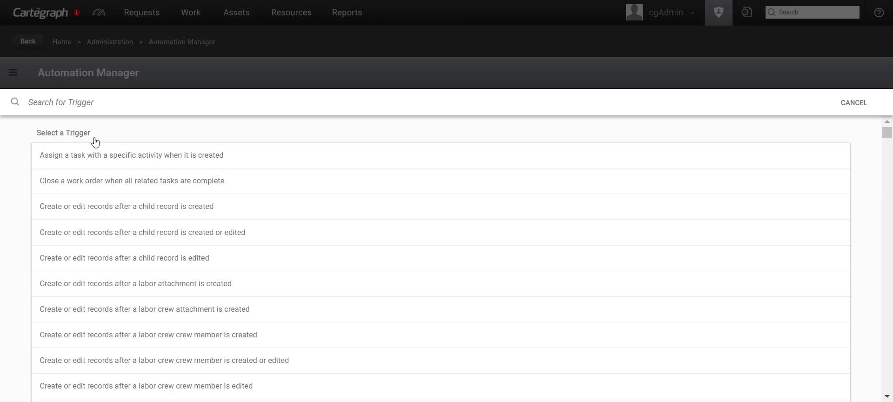
type("Manuall")
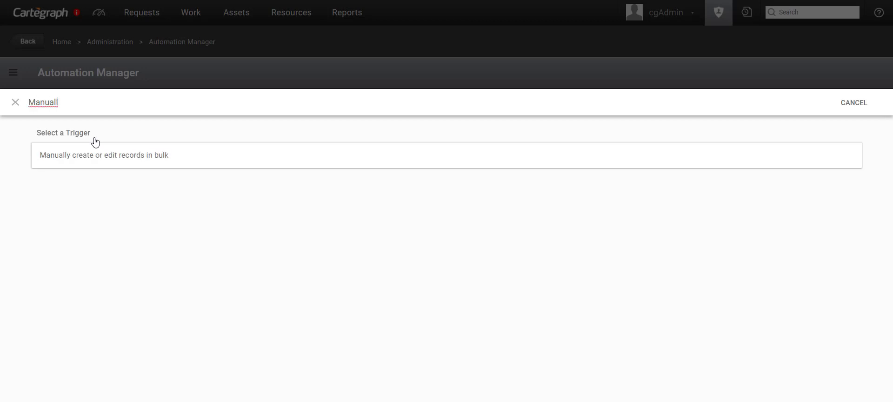
left_click(110, 155)
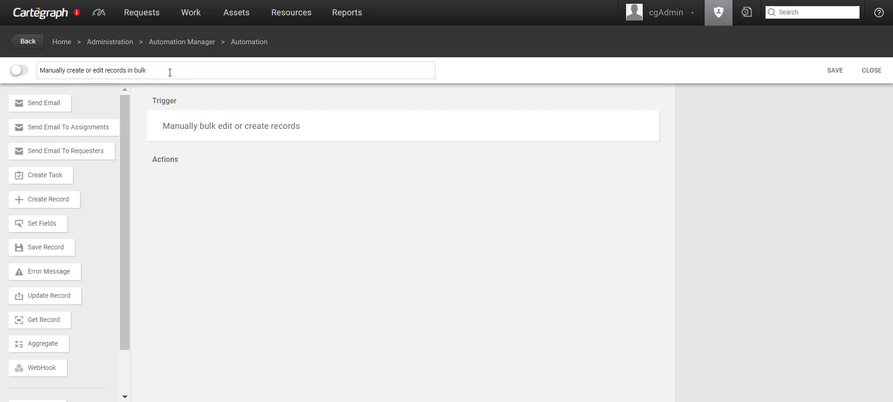
Step: Rename the automation to 'Update bad logs, fix expiration of old rate and rename dummy to standard' and add a Loop Records action
left_click_drag(169, 71, 39, 70)
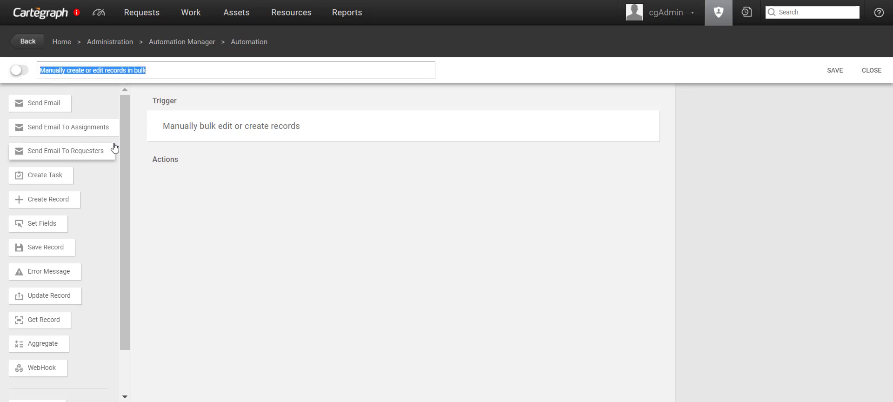
type("Update")
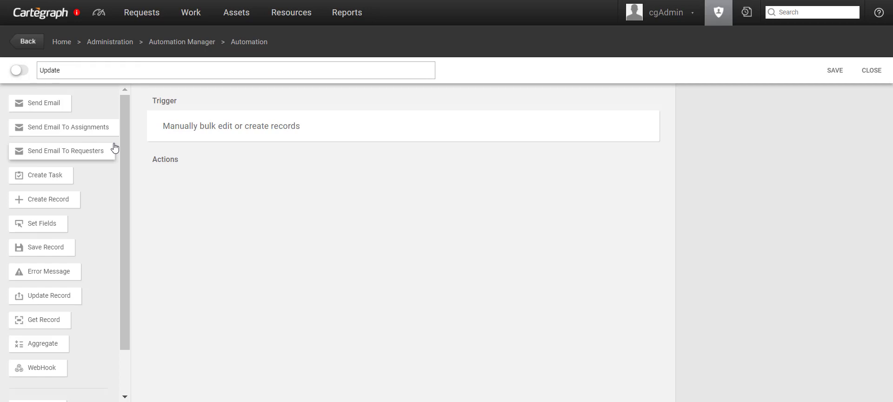
type(" bad logs, fix expiration of old rate ")
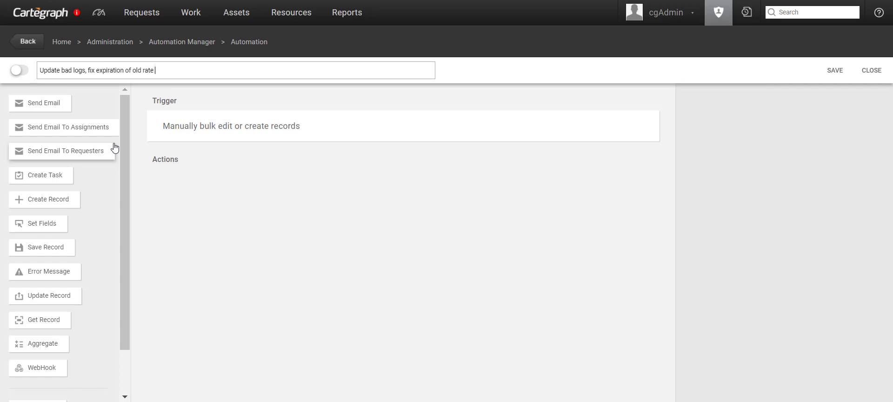
type("and rename dummy to standard")
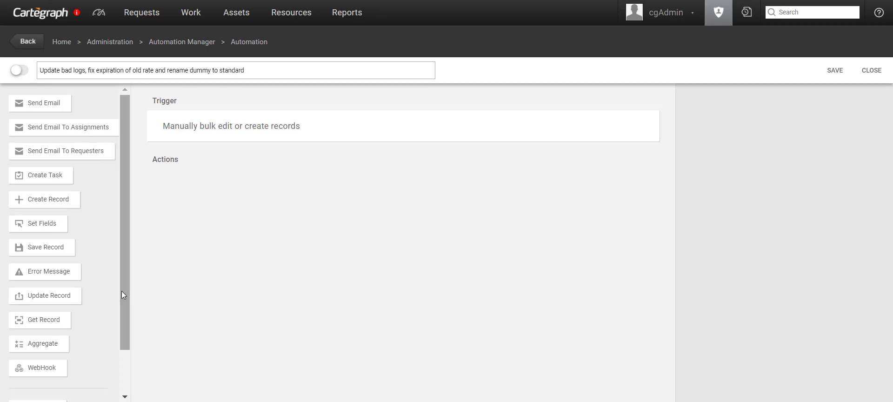
left_click_drag(123, 301, 124, 339)
left_click_drag(39, 382, 220, 211)
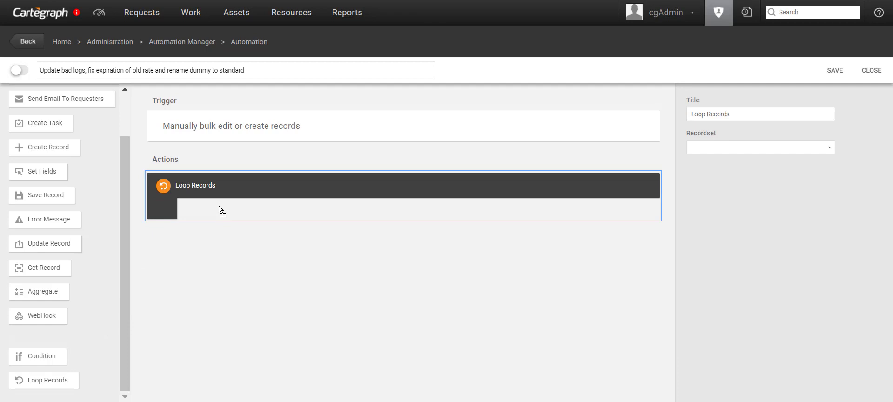
Step: Title the loop 'Loop through the new dummy rates' and loop over Labor Rate records
left_click_drag(750, 115, 709, 117)
type("through")
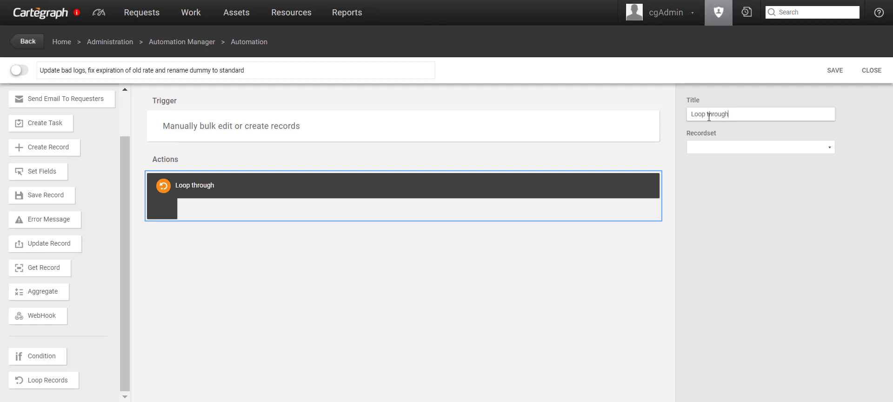
type(" the new dummy rates")
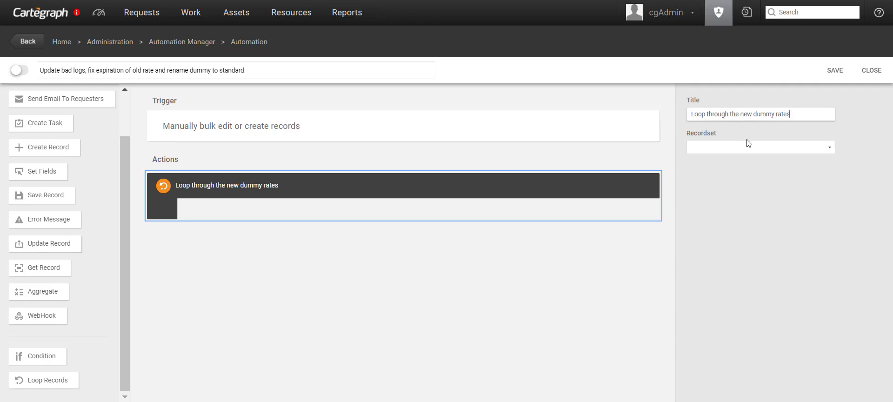
left_click(797, 148)
type("lab")
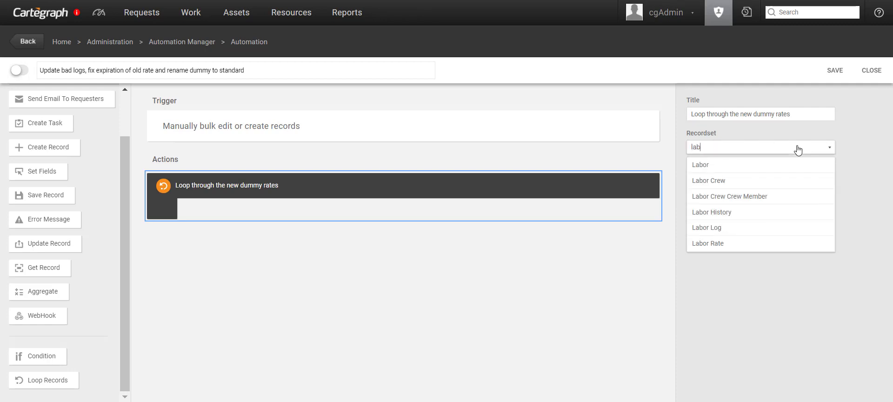
left_click(740, 243)
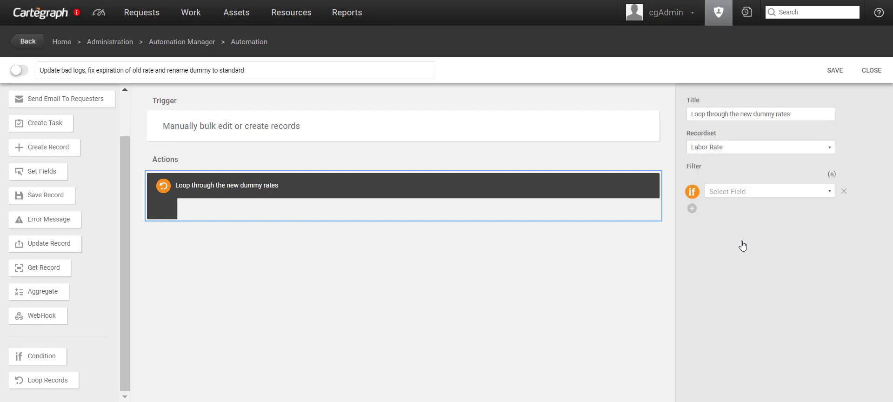
Step: Filter the loop to Rate Name Is Dummy
left_click(726, 195)
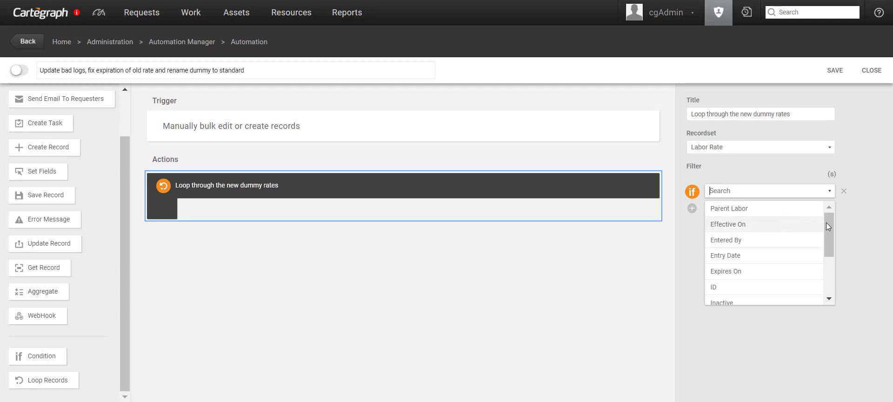
left_click_drag(828, 227, 827, 279)
left_click(778, 298)
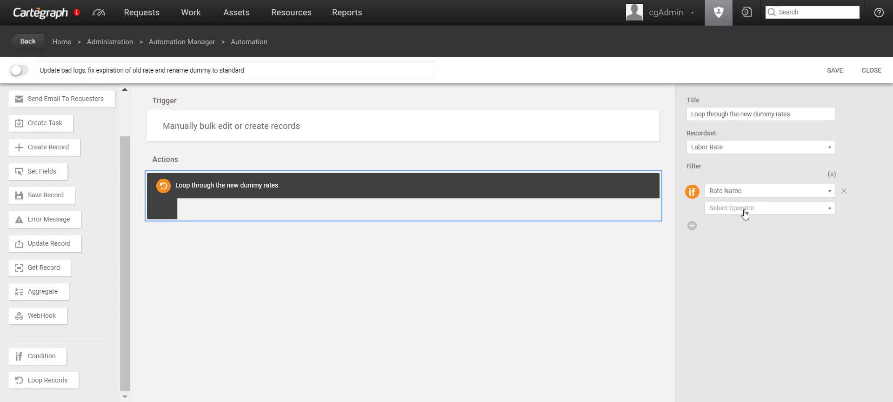
left_click(744, 209)
left_click(750, 227)
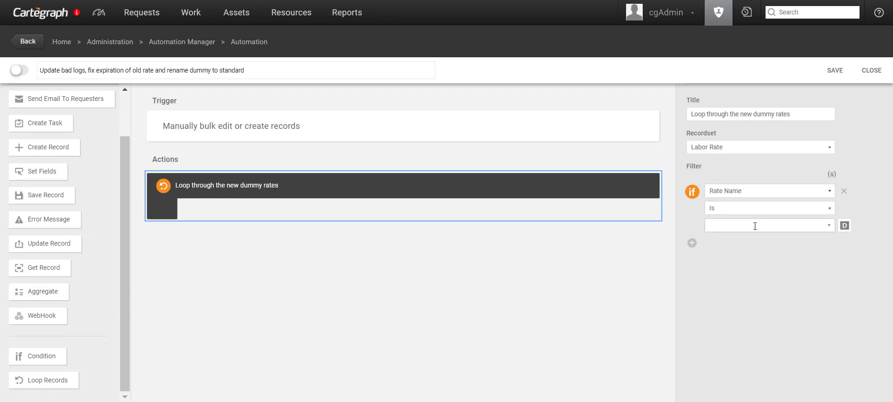
left_click(772, 227)
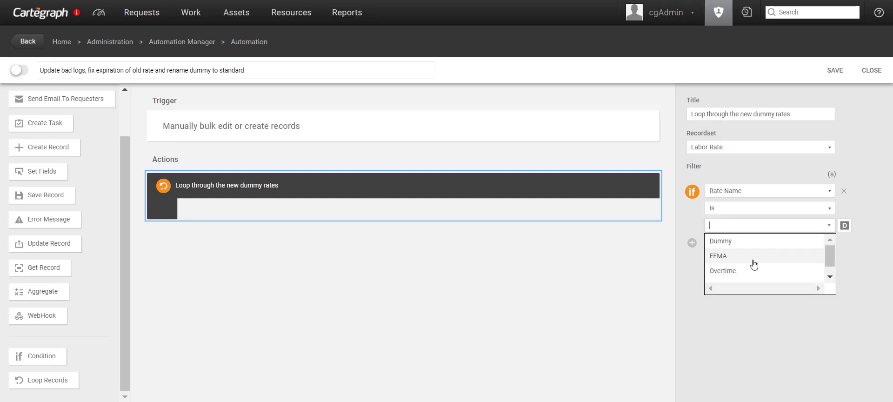
left_click(760, 249)
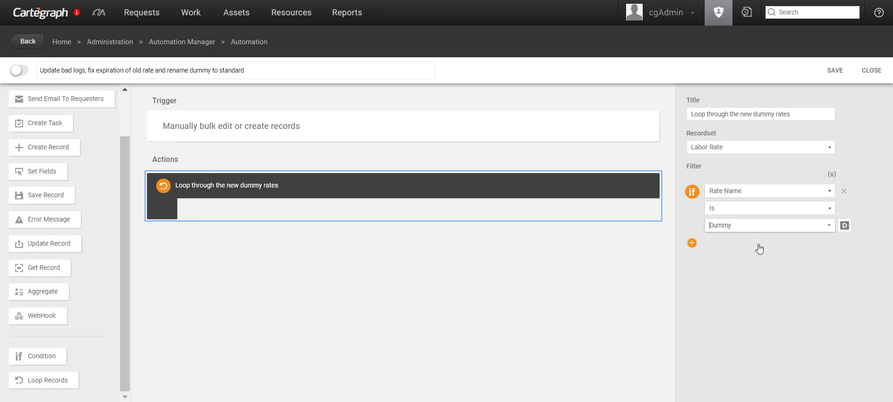
Step: Add an AND condition: Entry Date Is Today
left_click(692, 243)
left_click(754, 260)
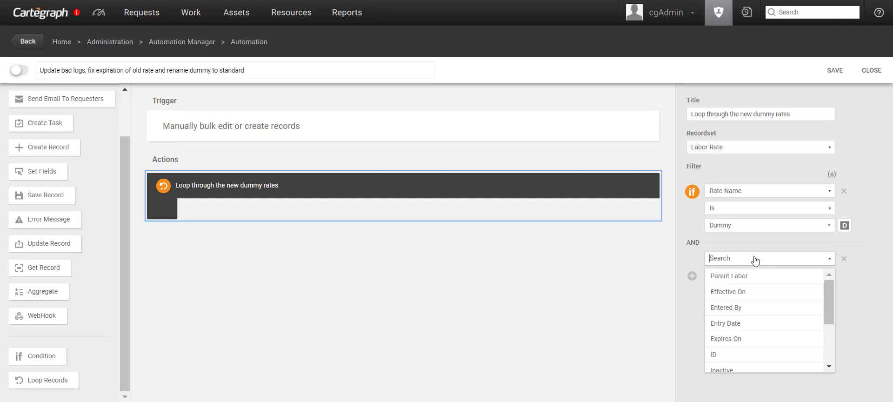
left_click(747, 325)
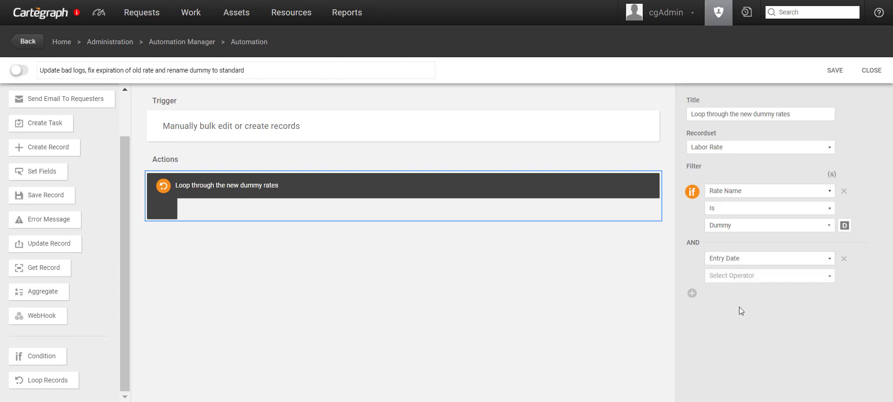
left_click(745, 277)
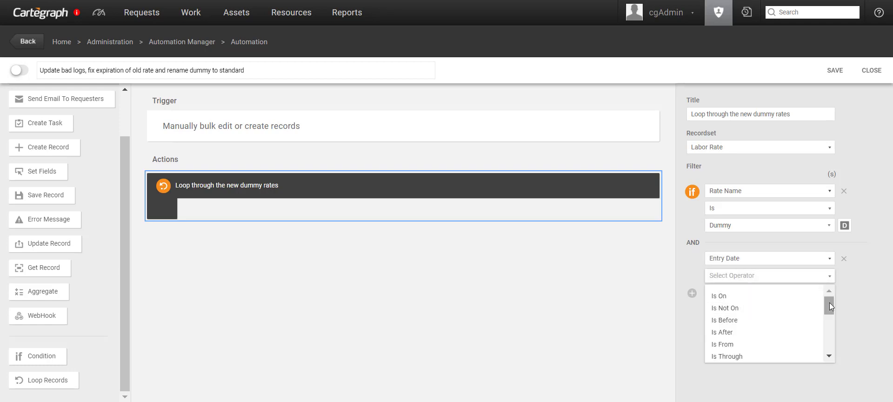
scroll(786, 321, "down", 3)
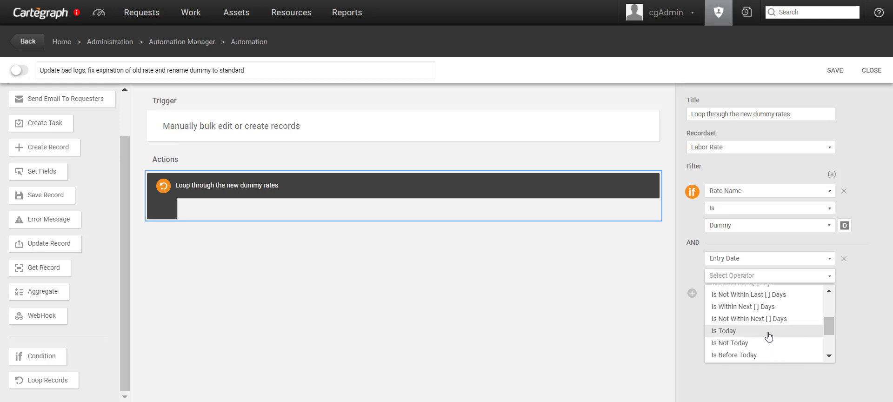
left_click(768, 333)
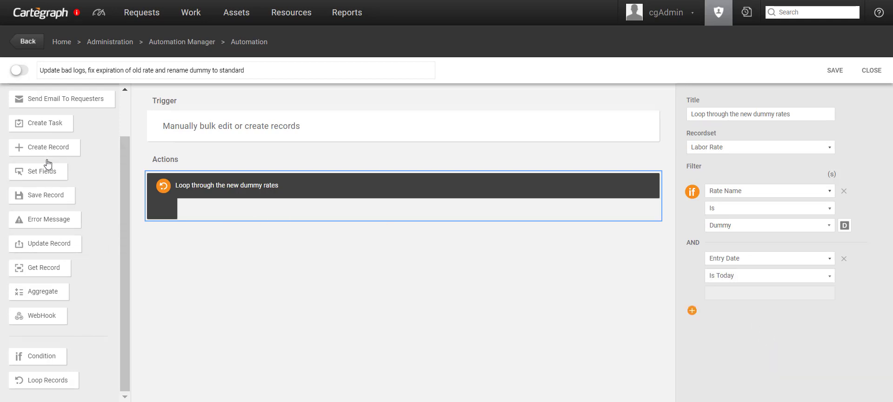
Step: Add a Get Record step in the loop, titled 'Get parent labor for the current dummy rate', fetching Parent
left_click_drag(44, 269, 212, 202)
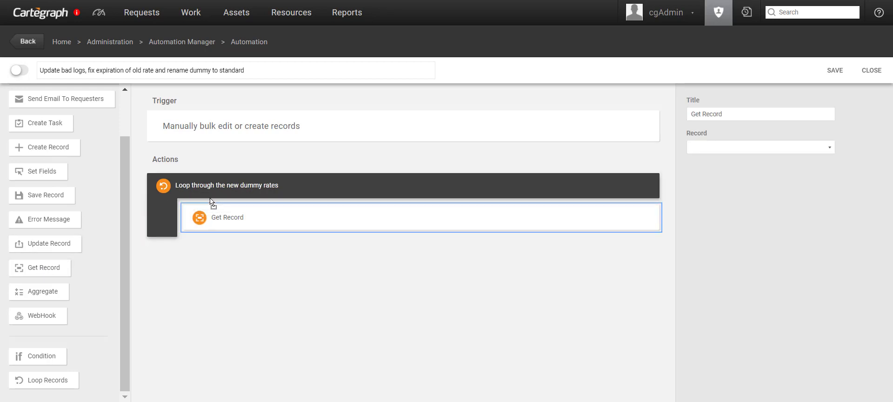
left_click(727, 114)
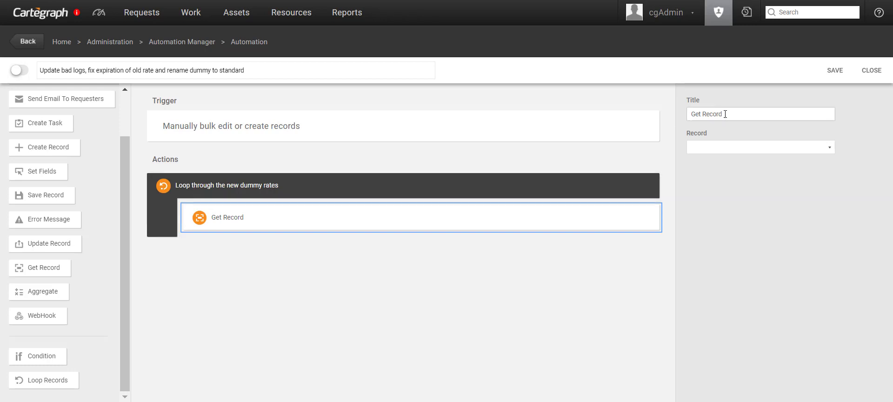
left_click_drag(740, 113, 705, 120)
type("parent labor fo")
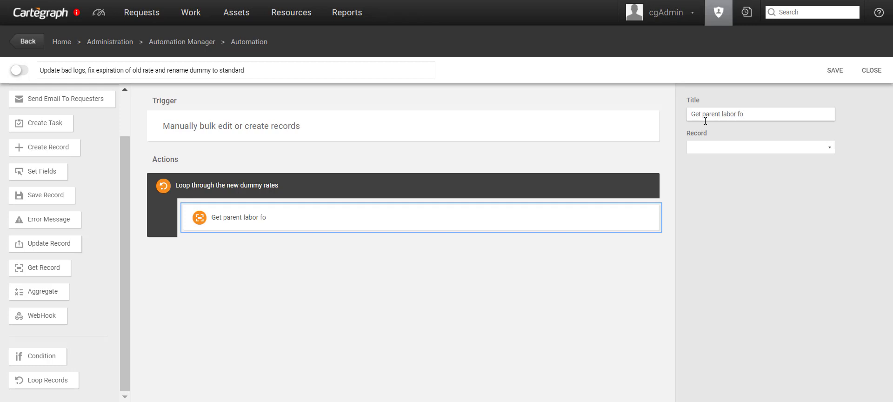
type("r the current du")
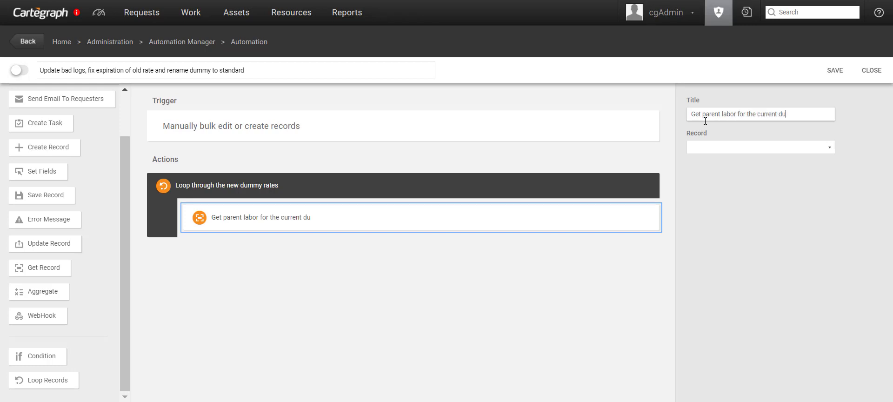
type("mmy rate")
left_click(819, 148)
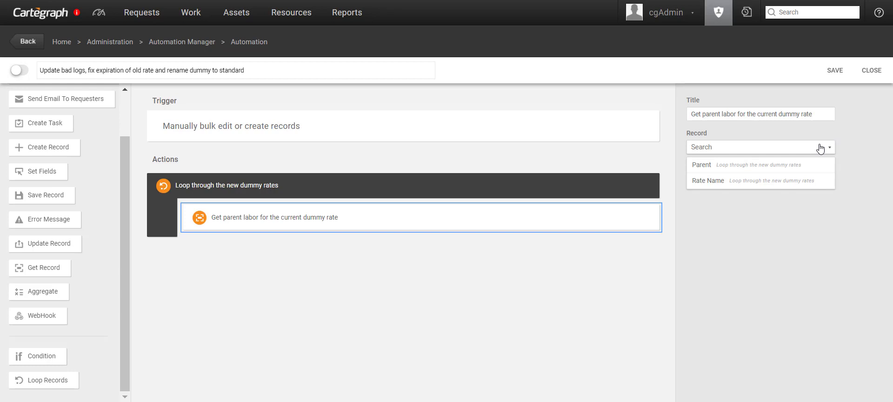
left_click(797, 170)
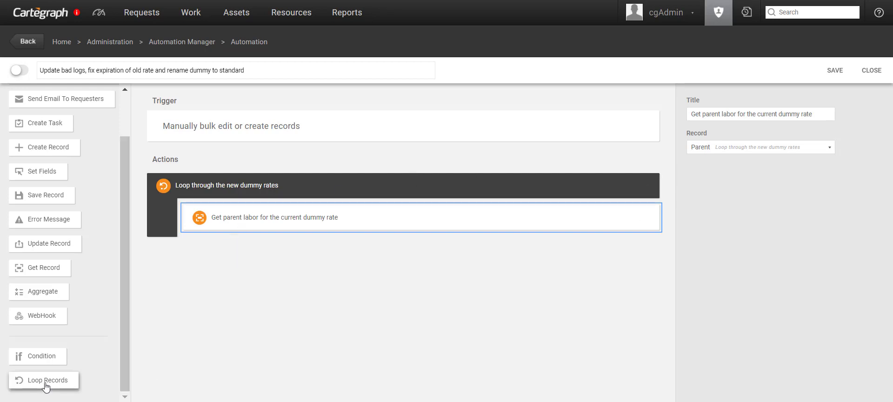
Step: Add a nested loop titled 'Loop through the bad labor logs' over Labor Log records
left_click_drag(45, 386, 241, 265)
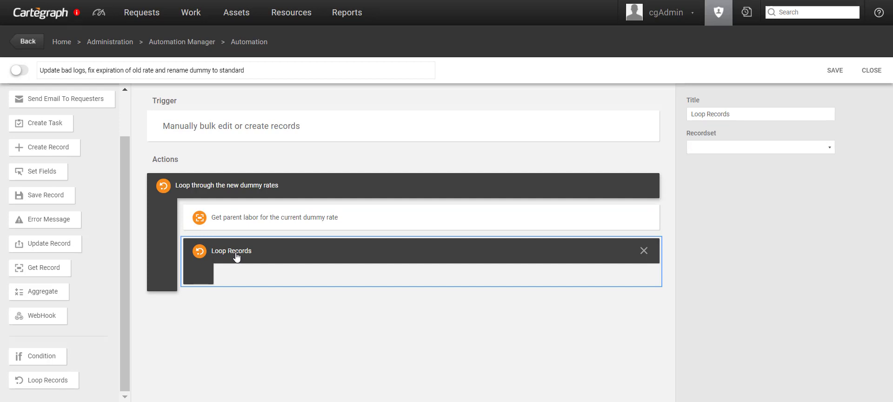
left_click_drag(731, 115, 708, 117)
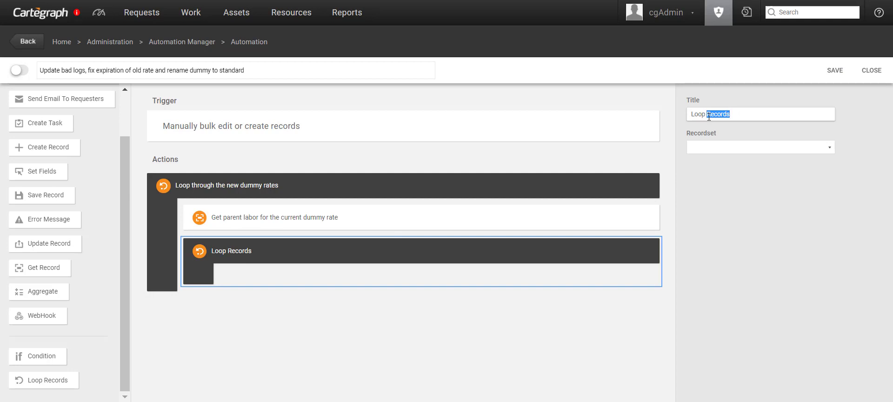
type("through the bad")
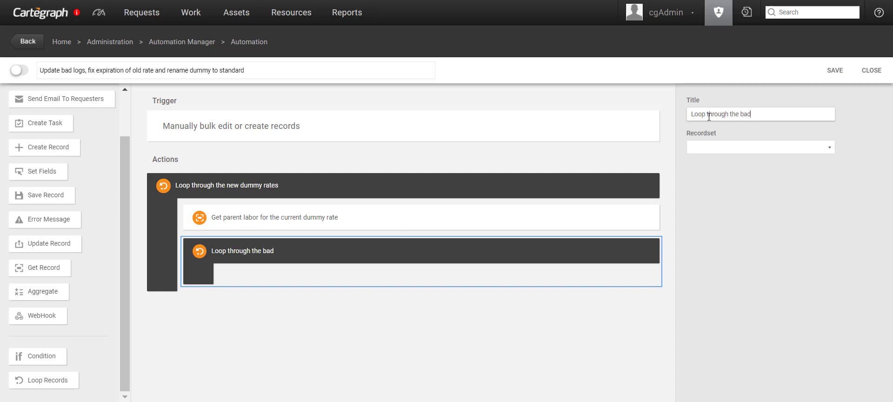
type(" labor logs")
left_click(743, 149)
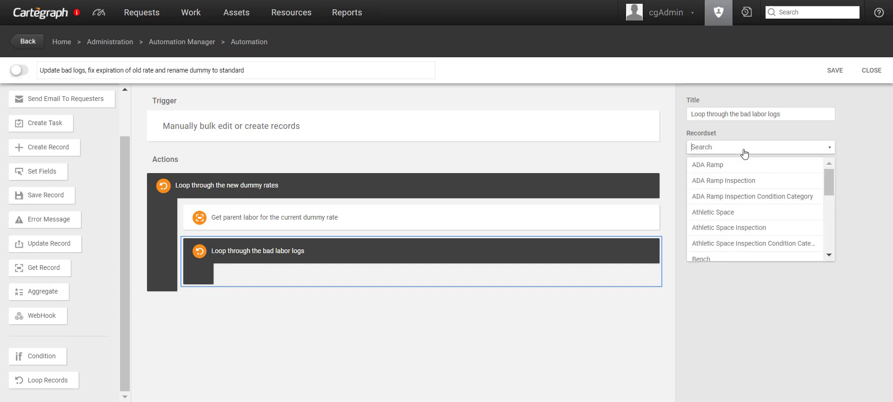
type("labor")
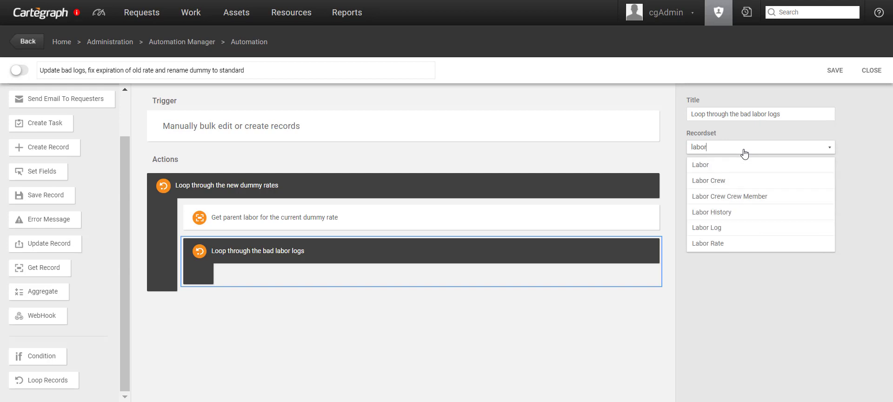
left_click(722, 228)
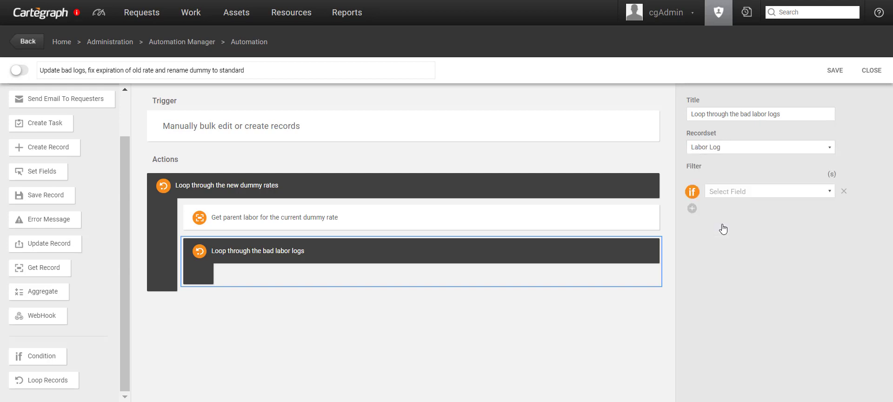
Step: Filter the labor logs to Parent Labor Is the fetched parent labor record
left_click(729, 197)
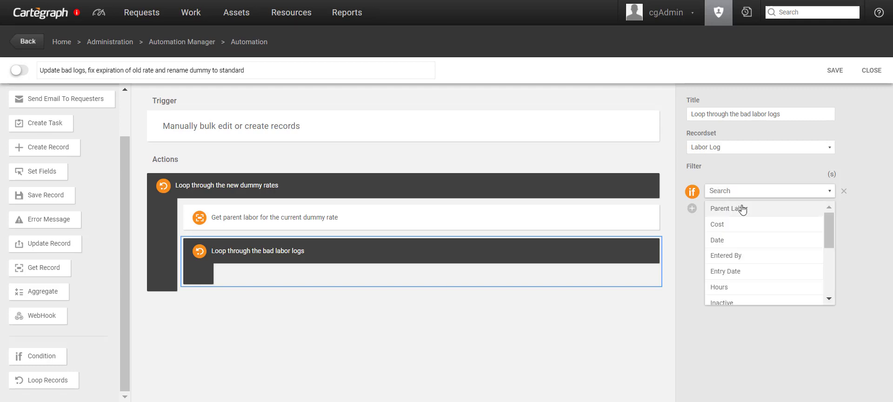
left_click(742, 207)
left_click(743, 208)
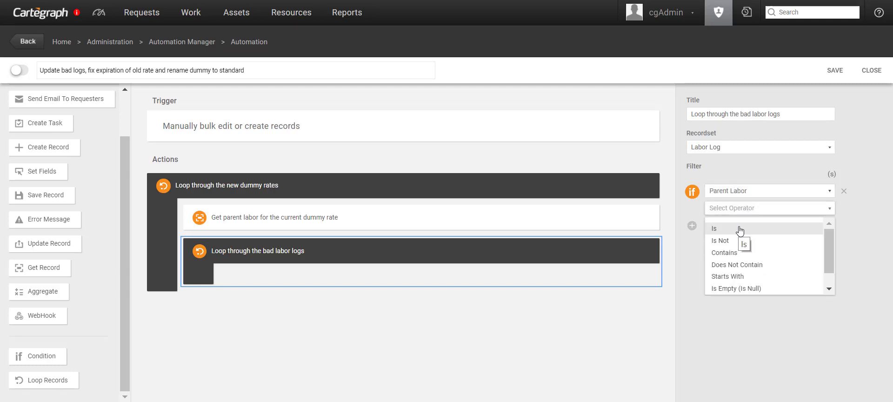
left_click(739, 230)
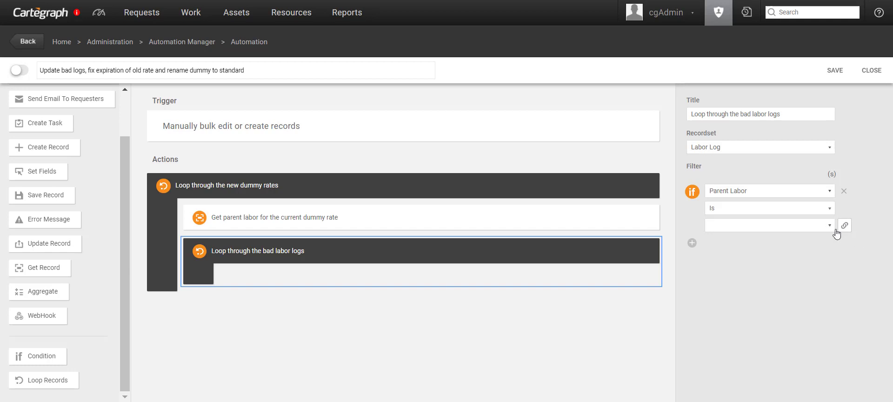
left_click(825, 227)
left_click(803, 246)
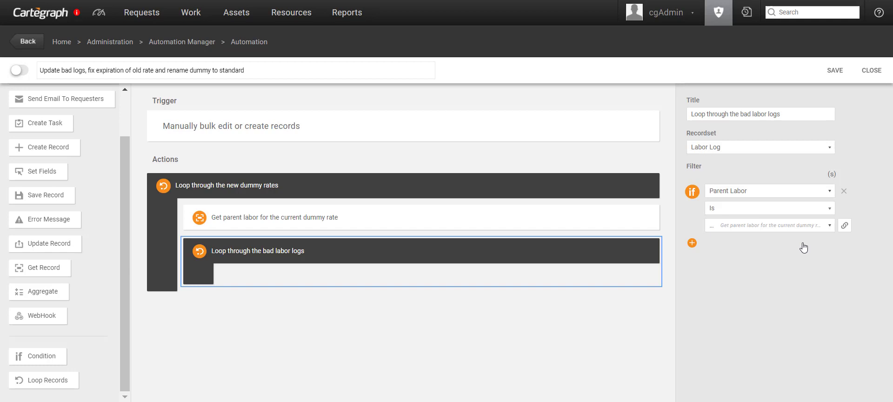
Step: Add an AND condition: Date Is From 1/1/2019
left_click(692, 242)
left_click(731, 260)
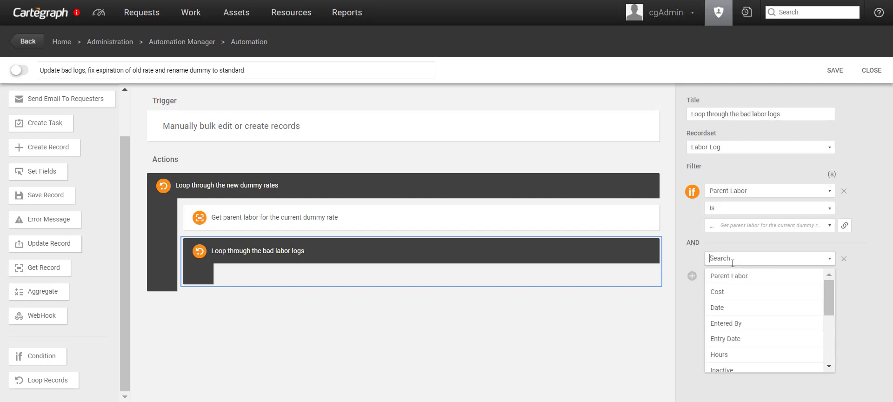
left_click(739, 307)
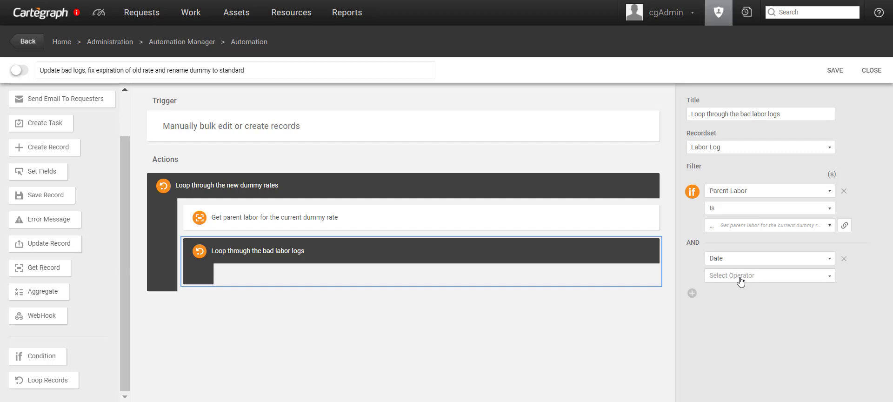
left_click(741, 276)
left_click(740, 339)
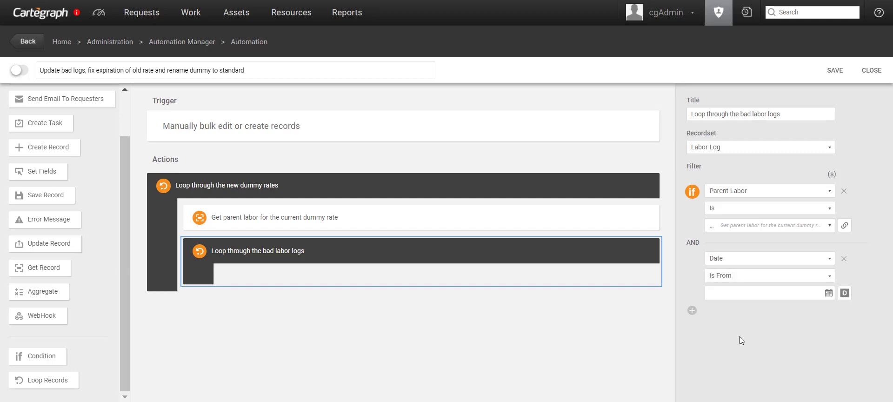
left_click(829, 293)
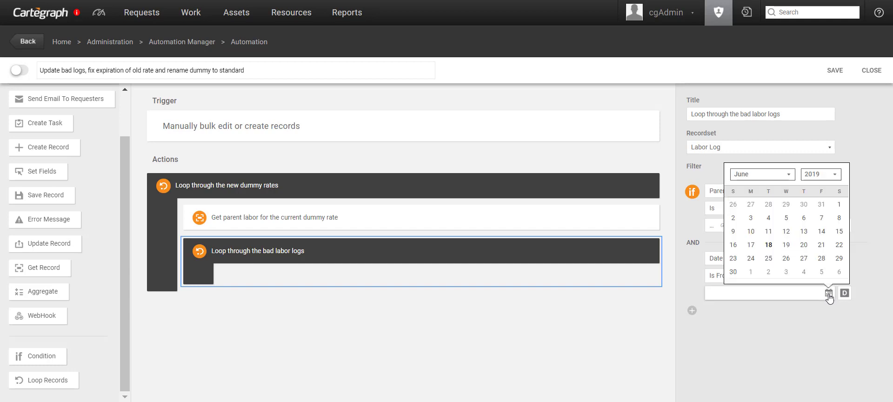
left_click(769, 175)
left_click(770, 190)
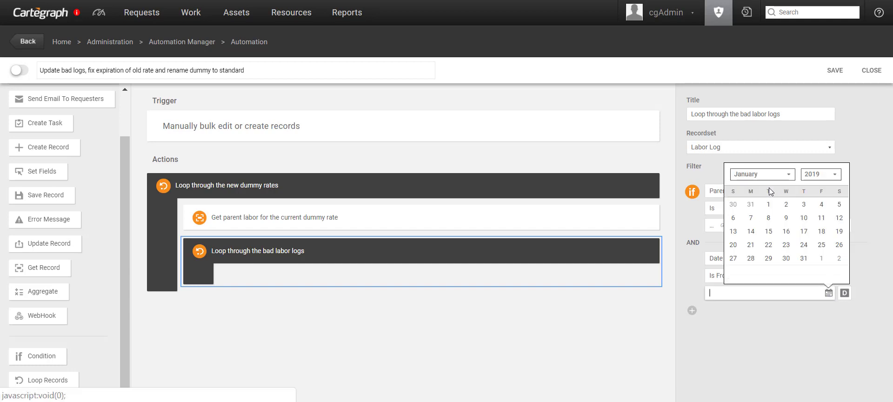
left_click(769, 205)
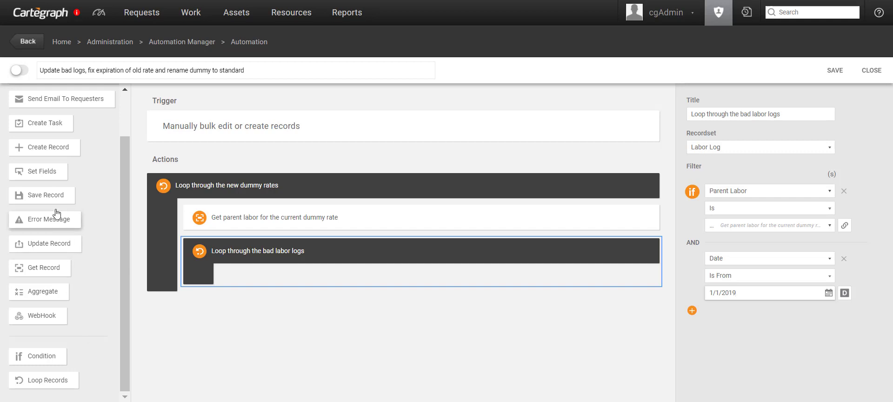
Step: Add a 'Change log rate name to dummy' step setting the current log's Rate Name to Dummy
left_click_drag(70, 173, 291, 303)
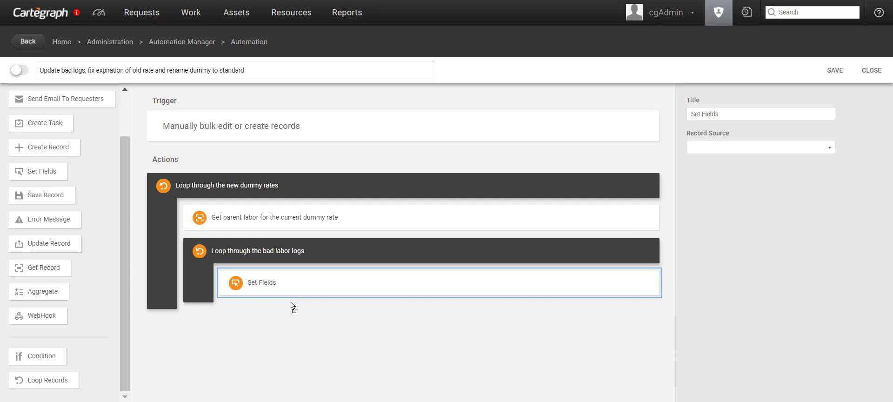
left_click_drag(735, 115, 686, 115)
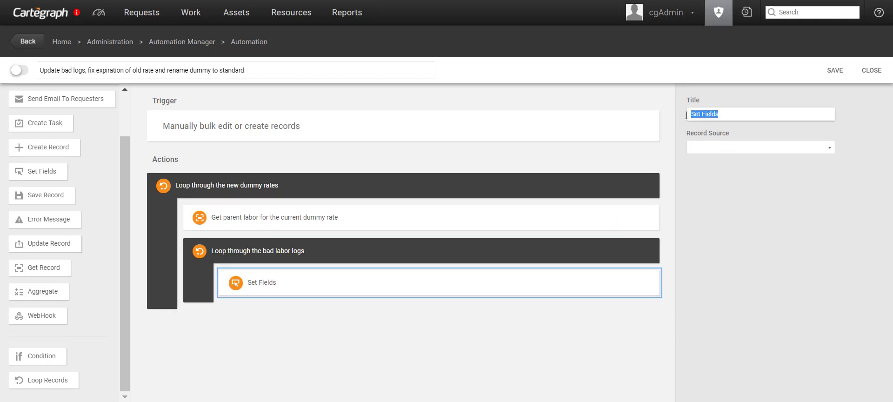
type("Change log rate")
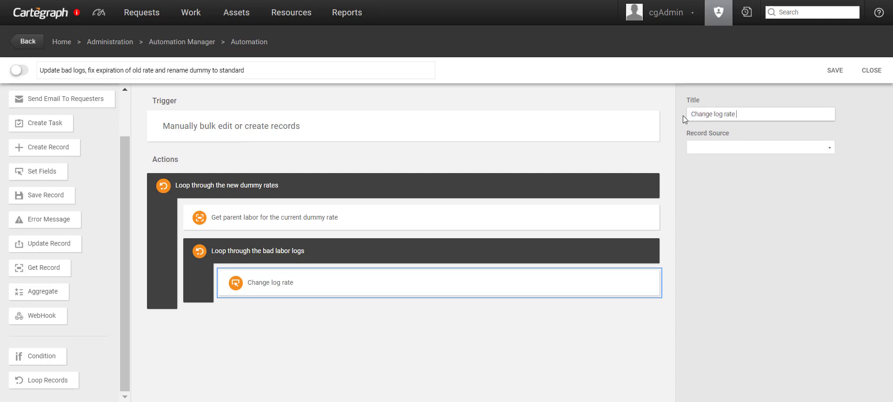
type(" name to dummy")
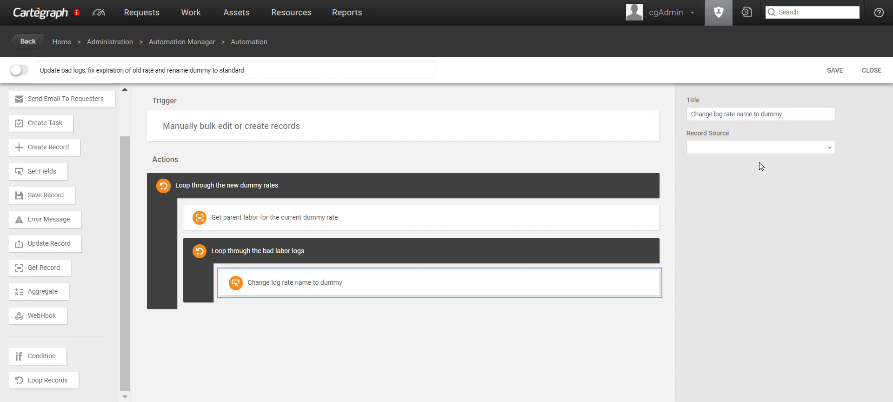
left_click(756, 149)
left_click(758, 195)
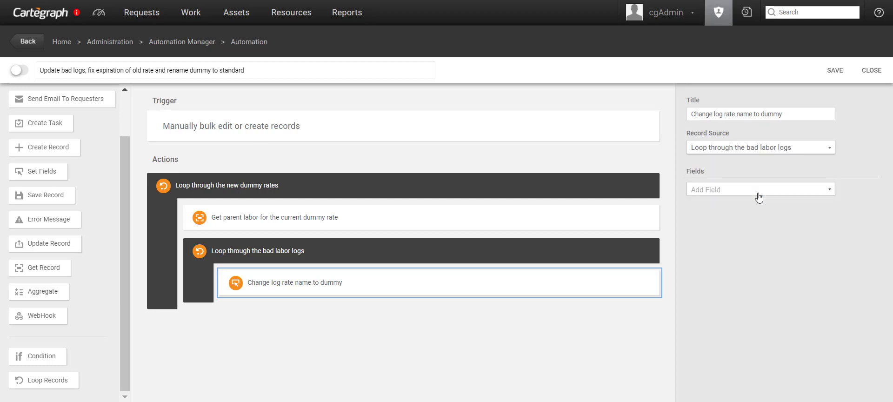
left_click(758, 194)
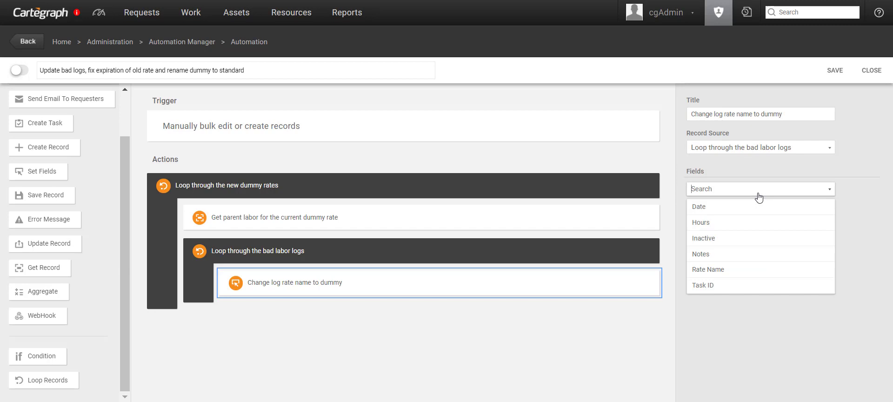
left_click(713, 271)
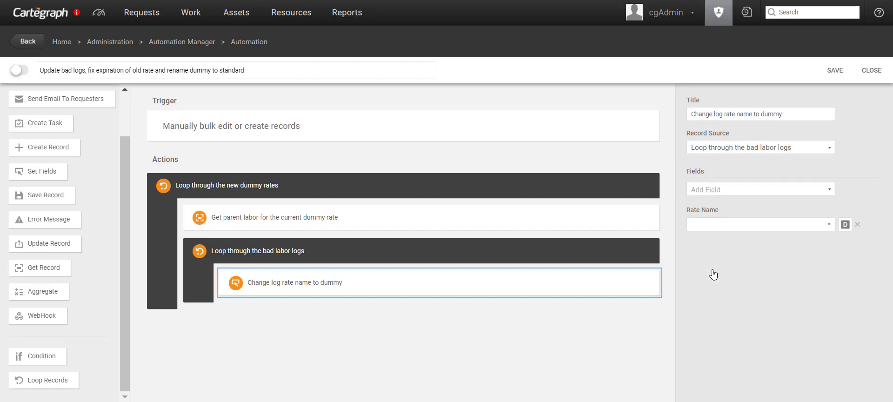
left_click(831, 228)
left_click(705, 239)
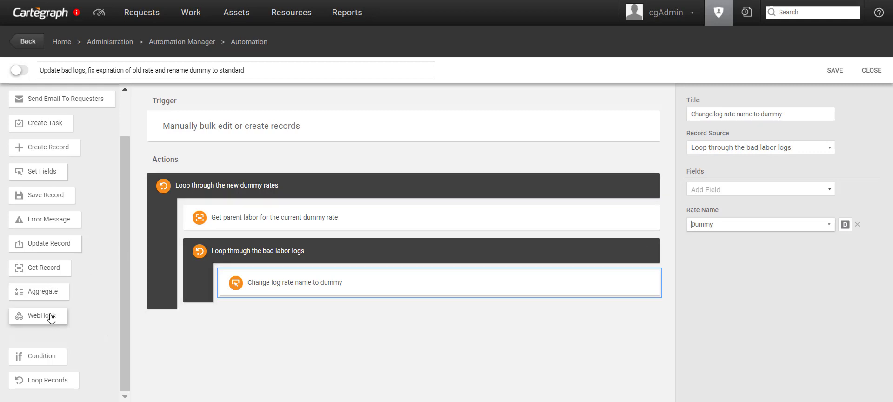
Step: Add a Save log step saving records from 'Loop through the bad labor logs'
left_click_drag(80, 201, 303, 335)
left_click(799, 147)
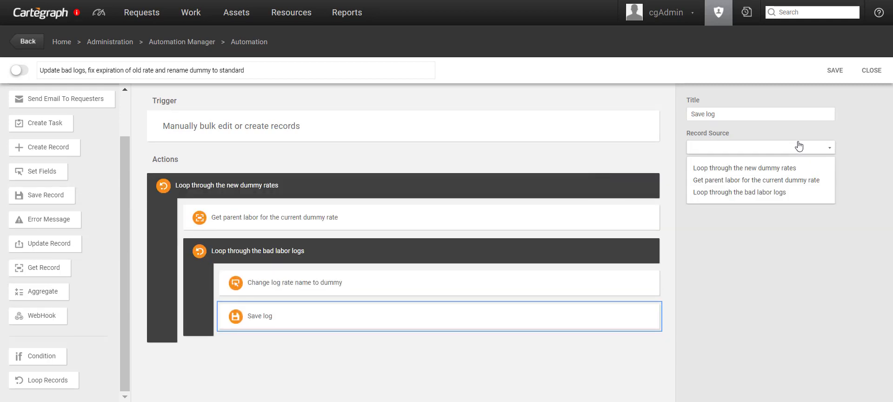
left_click(762, 193)
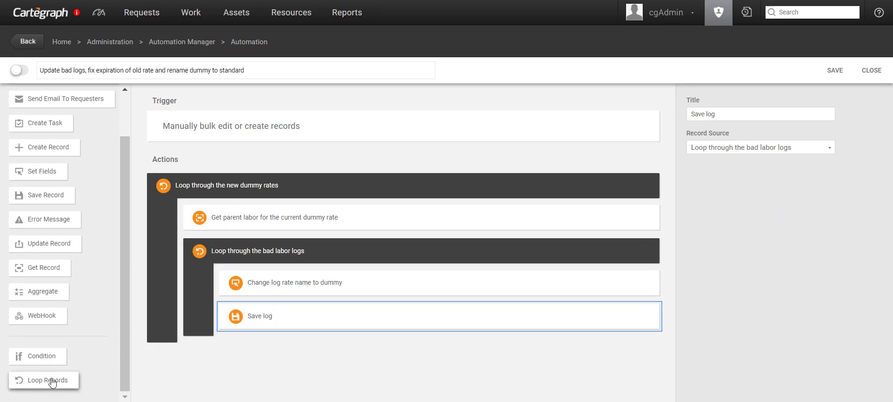
Step: Add a loop titled 'Loop through standard rates with no expires date' over Labor Rate records
left_click_drag(46, 379, 224, 372)
scroll(271, 349, "down", 1)
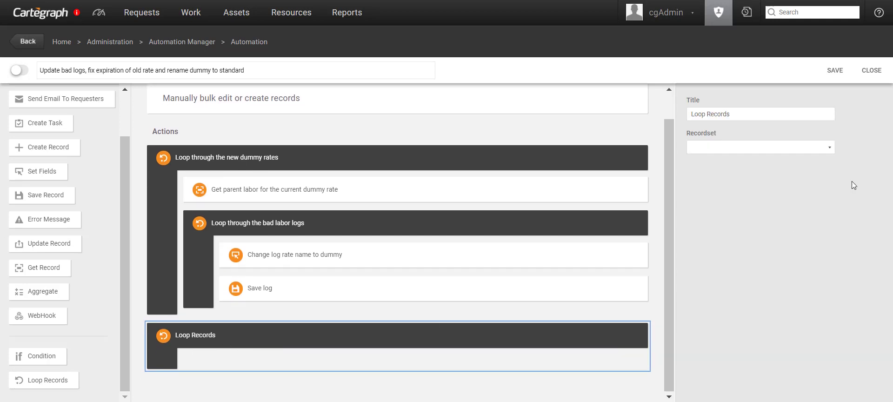
left_click_drag(755, 113, 708, 115)
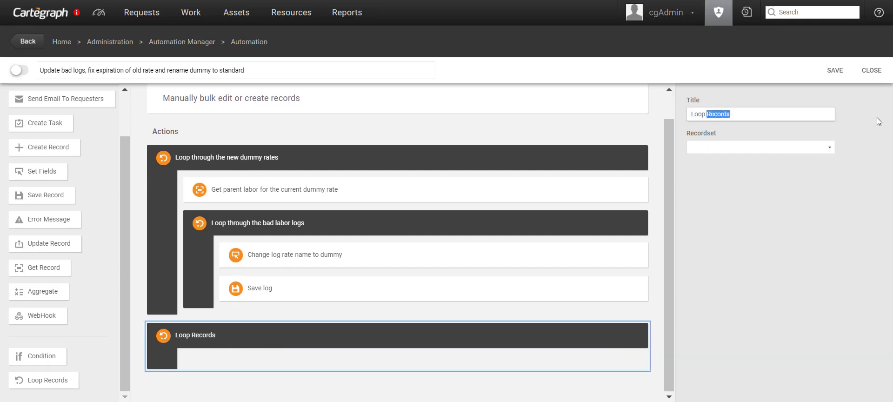
type("through")
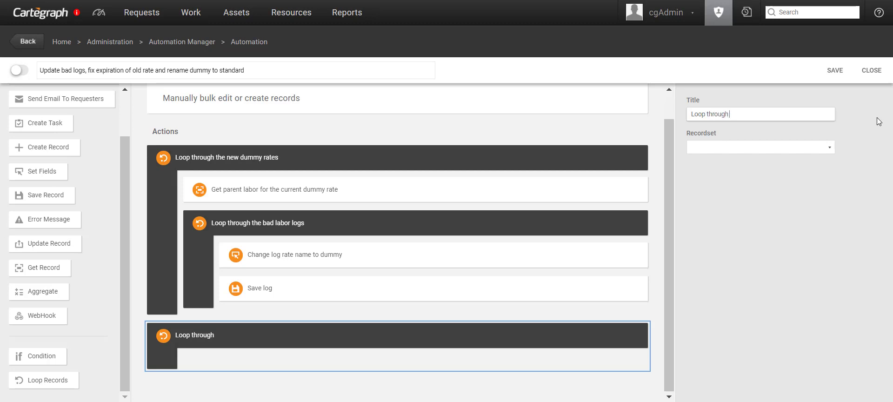
type(" standard rates with")
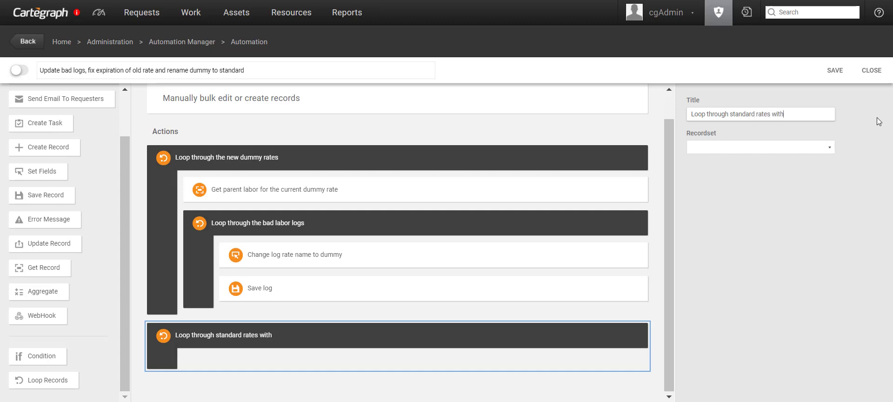
type(" no expires date")
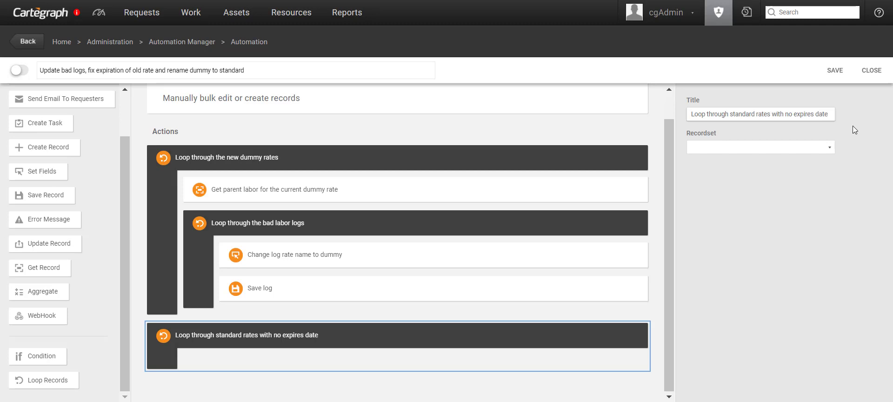
left_click(826, 147)
type("labor")
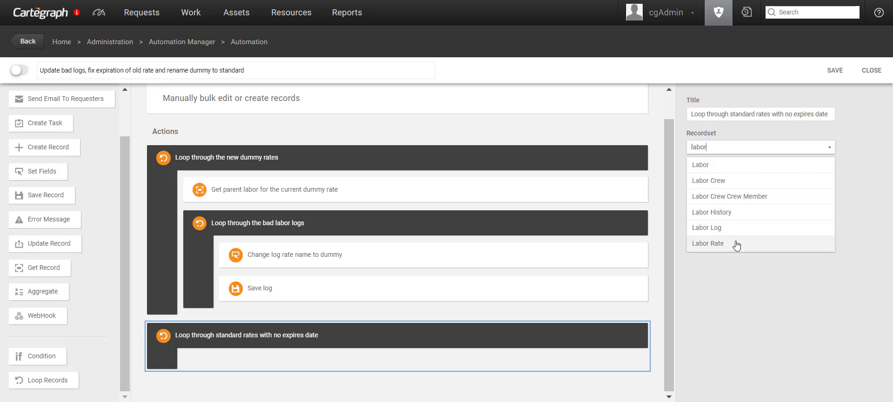
left_click(711, 244)
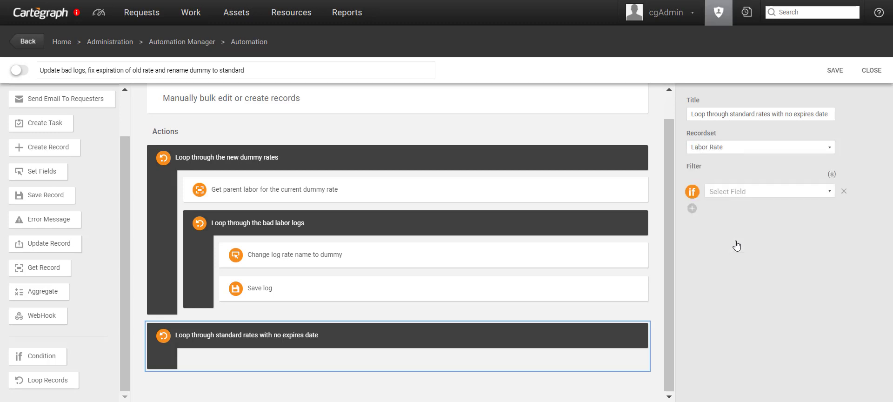
Step: Filter the standard-rates loop to Rate Name Is Standard
left_click(733, 192)
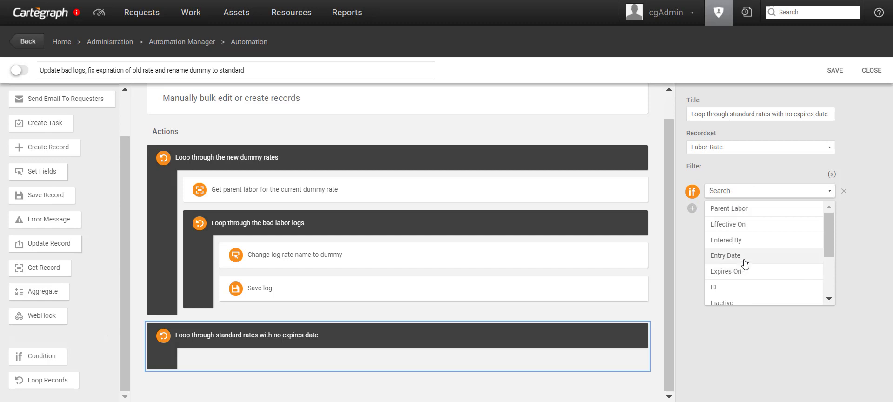
scroll(745, 264, "down", 5)
left_click(748, 296)
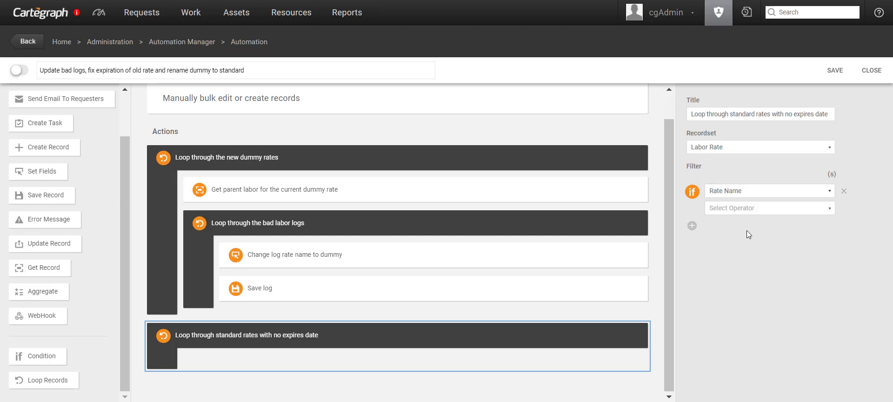
left_click(744, 209)
left_click(758, 226)
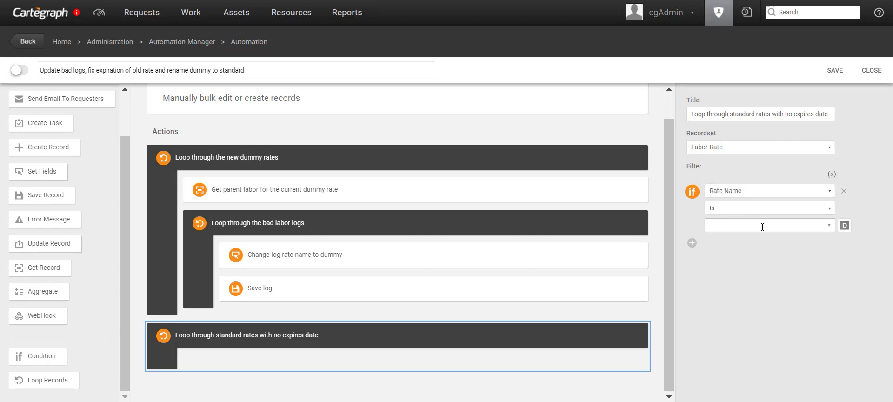
left_click(829, 225)
scroll(809, 261, "down", 1)
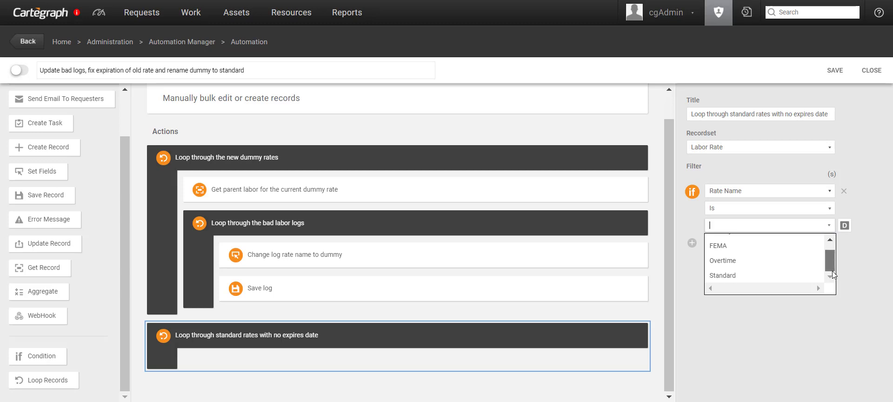
left_click(780, 275)
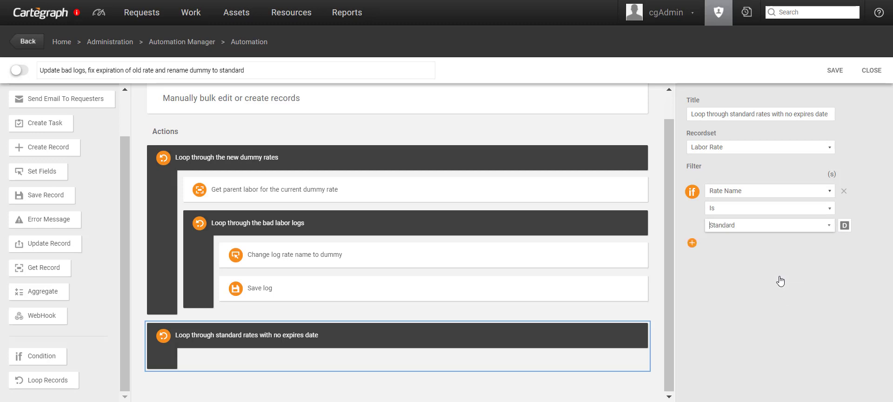
Step: Add an AND condition: Expires On Is Empty
left_click(693, 243)
left_click(741, 259)
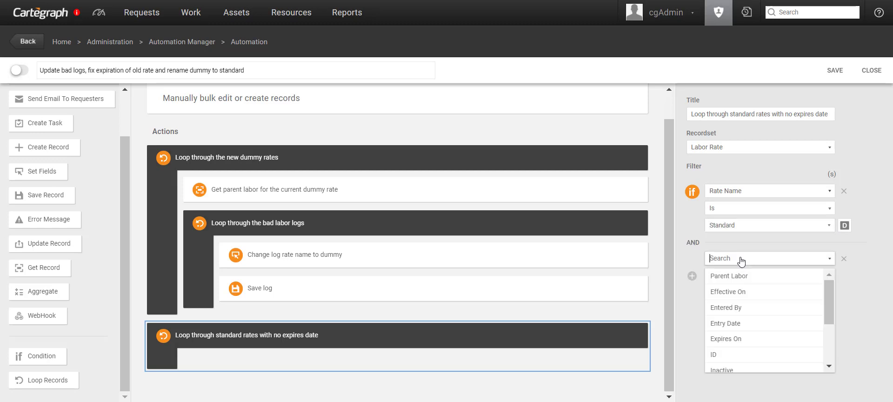
left_click(749, 340)
left_click(749, 278)
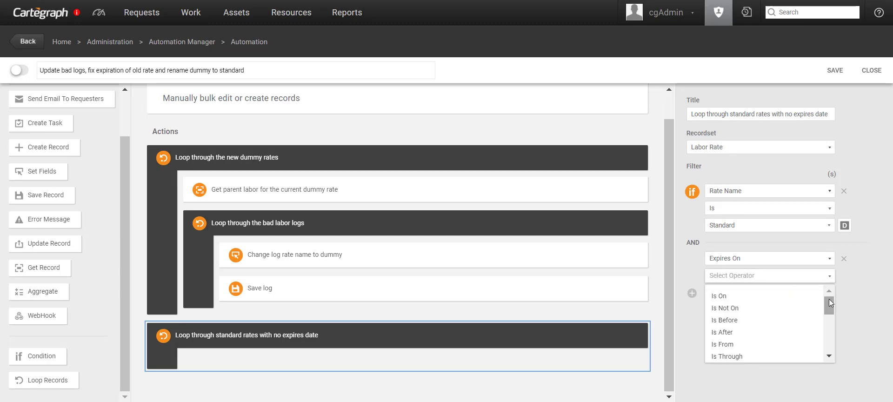
left_click_drag(829, 299, 840, 342)
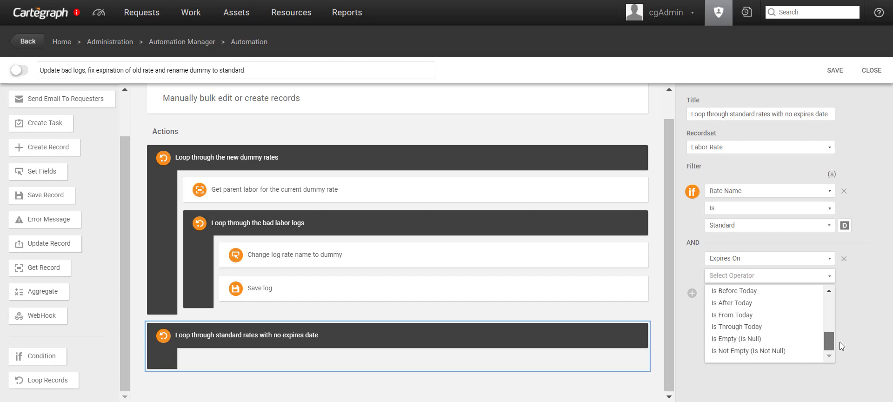
left_click(774, 343)
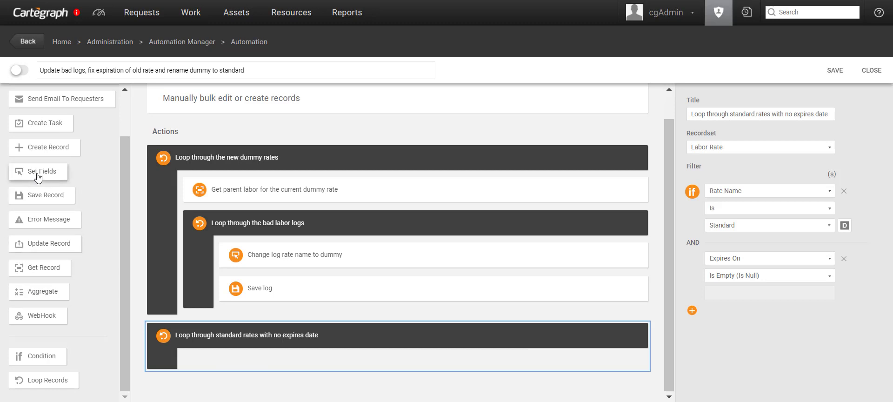
Step: Add a 'Set expires on field to 12/31/18' step on the standard-rates loop, setting Expires On
left_click_drag(40, 172, 277, 379)
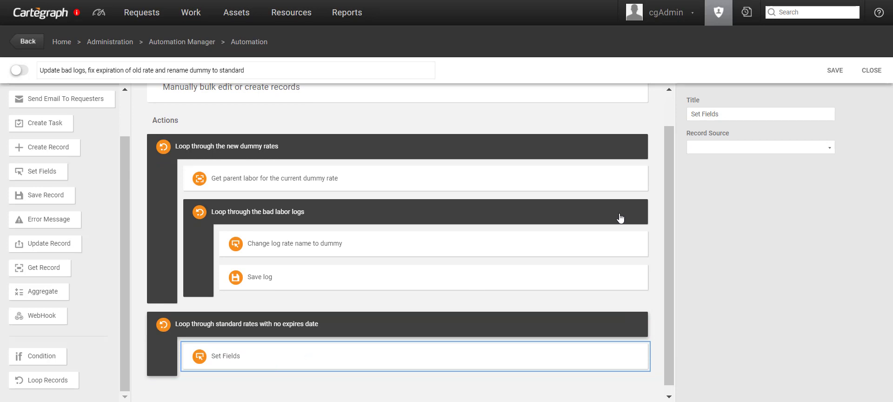
left_click_drag(719, 114, 703, 114)
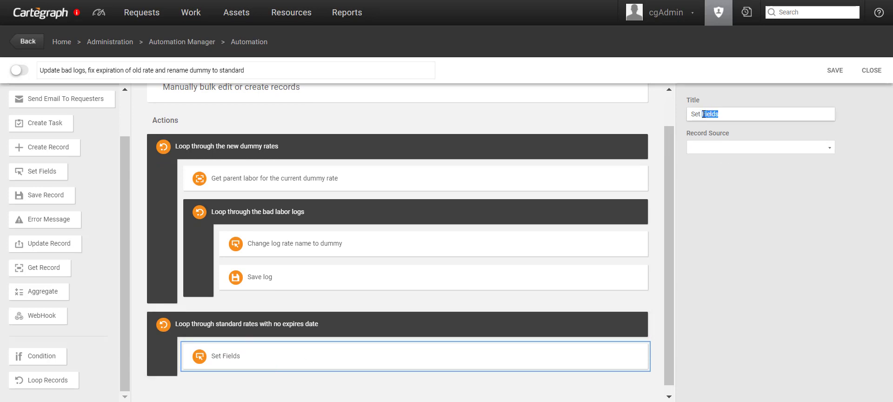
type("expires on fie")
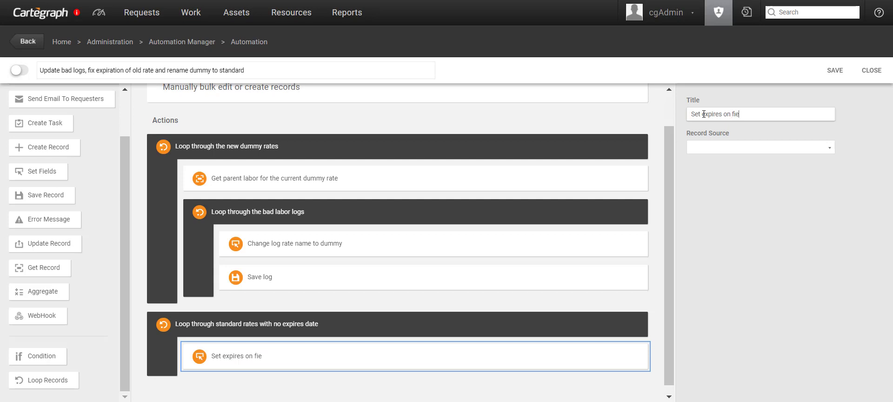
type("ld to 12/31/18")
left_click(797, 147)
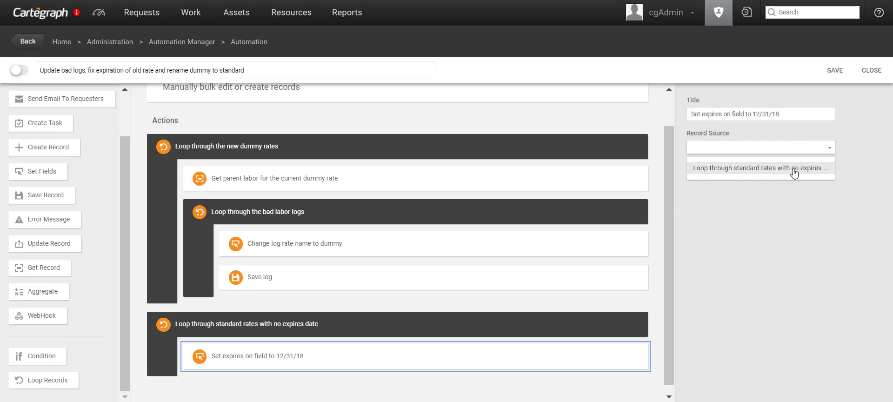
left_click(794, 172)
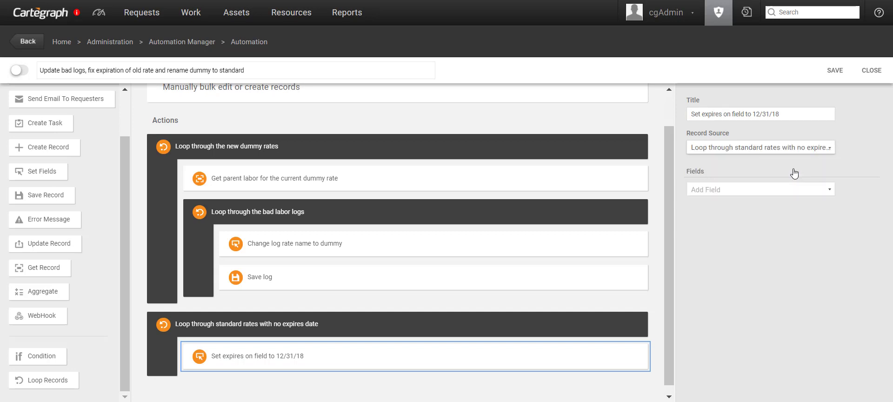
left_click(757, 190)
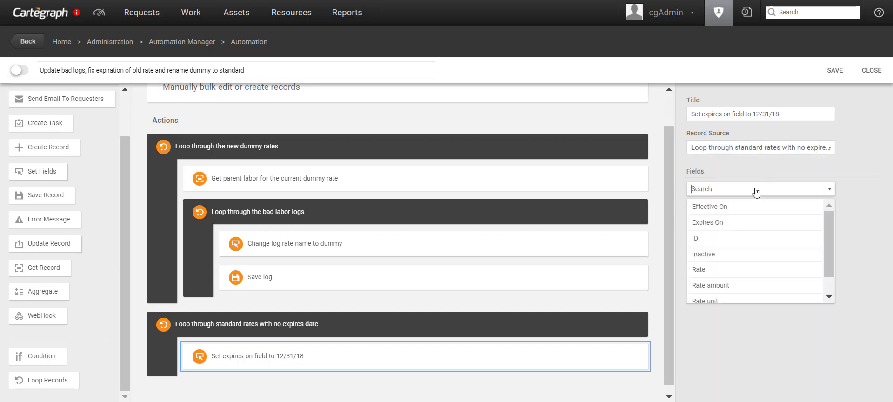
left_click(730, 226)
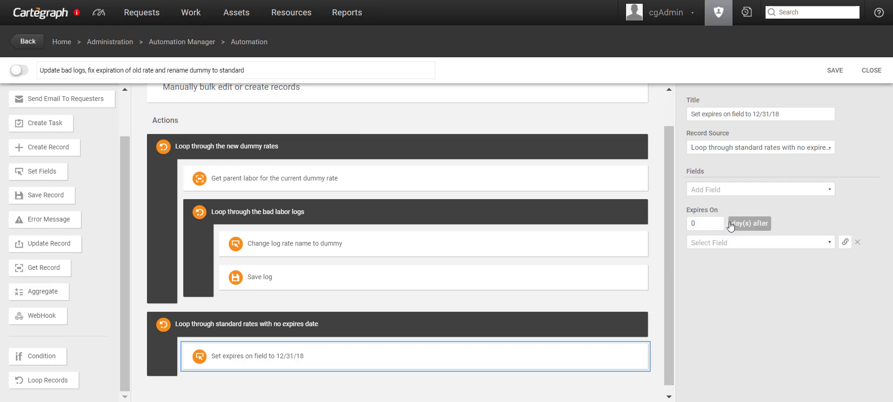
Step: Give Expires On the fixed date 12/31/2018
left_click(845, 242)
left_click(854, 229)
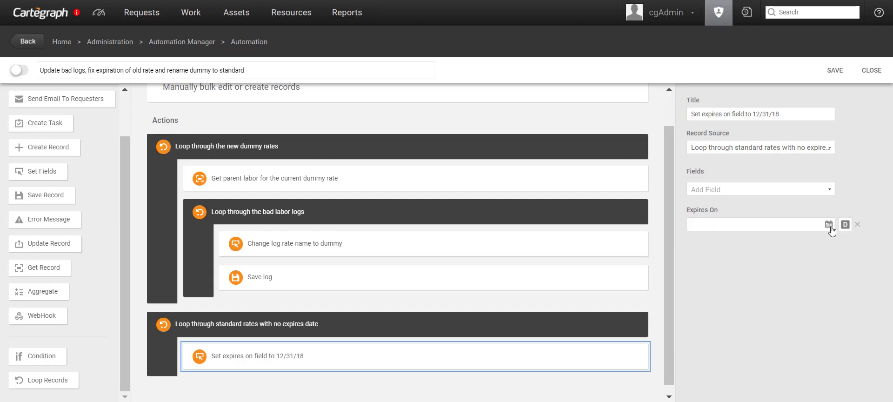
left_click(829, 224)
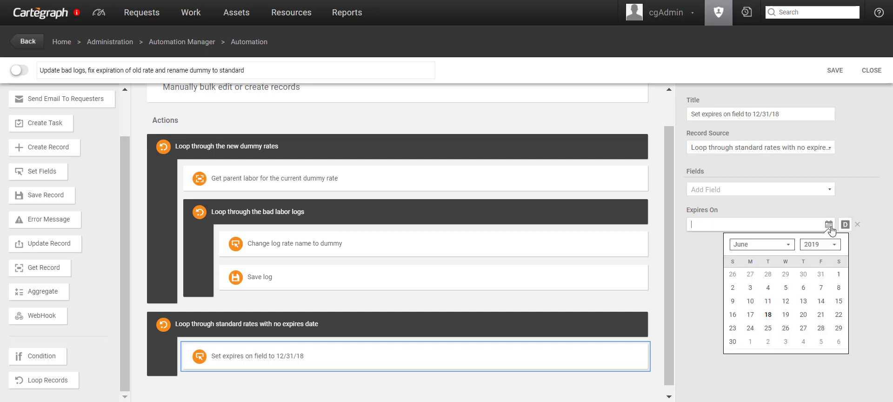
left_click(787, 245)
scroll(788, 338, "down", 2)
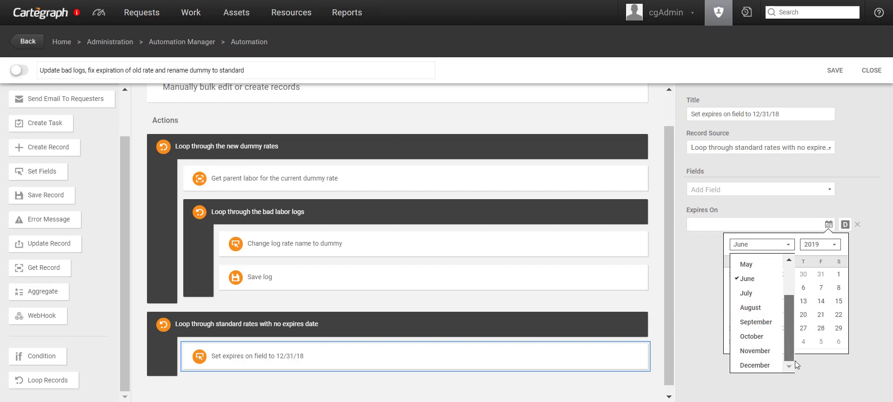
left_click(770, 365)
left_click(820, 244)
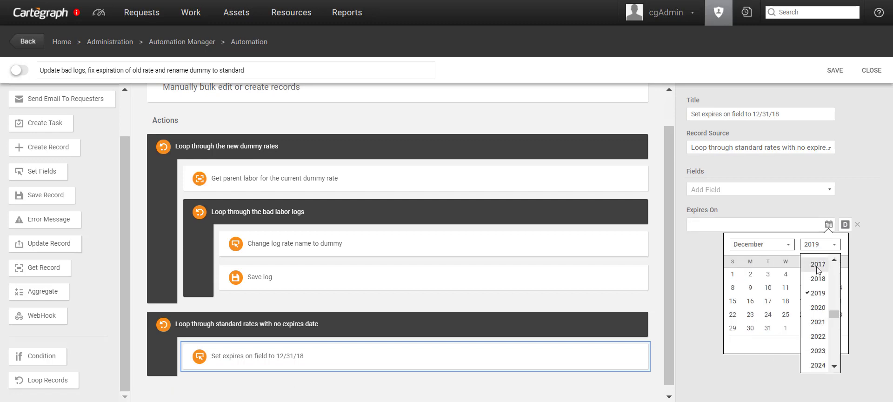
left_click(815, 281)
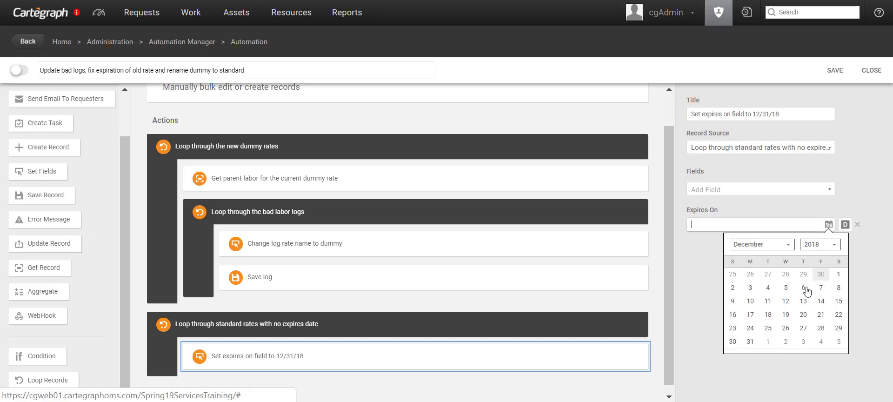
left_click(750, 341)
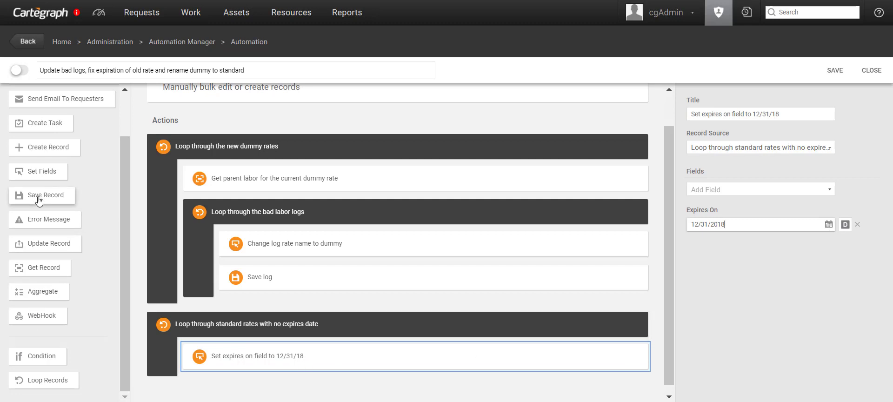
Step: Add a 'Save rate' step saving records from the standard-rates-with-no-expires-date loop
left_click_drag(39, 200, 270, 390)
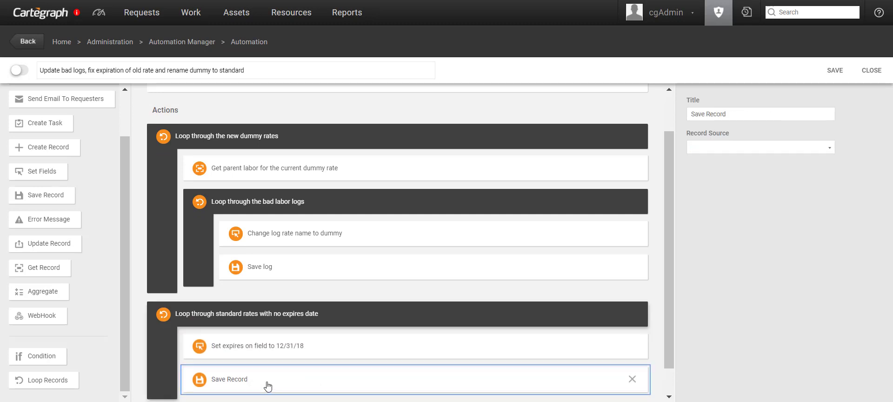
left_click_drag(725, 114, 707, 113)
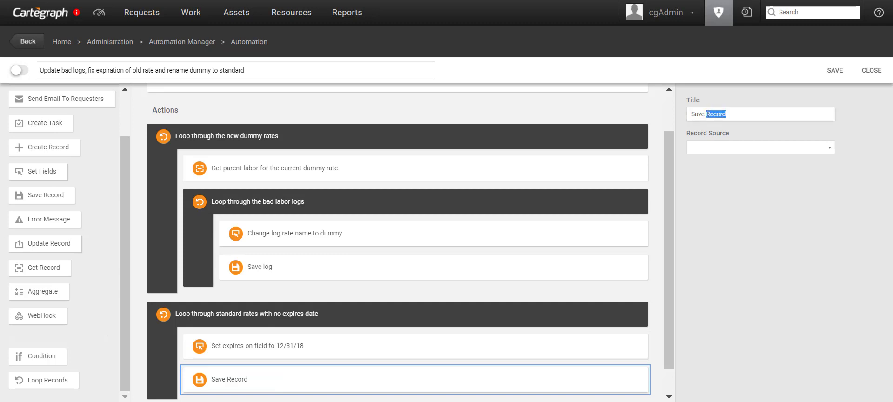
type("rate")
left_click(767, 148)
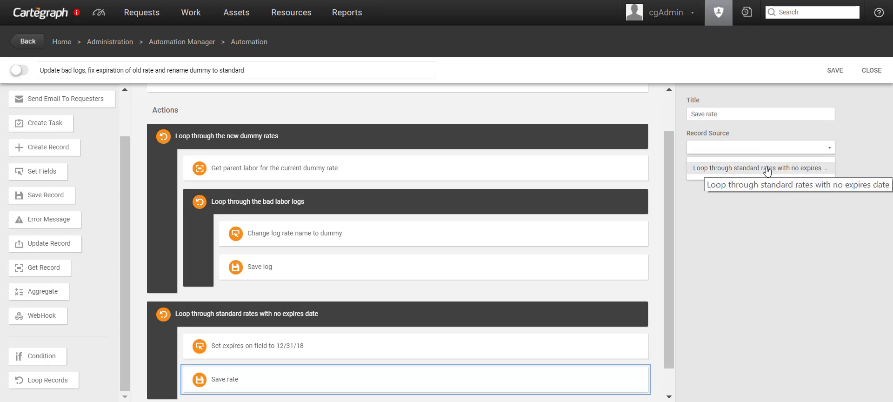
left_click(767, 168)
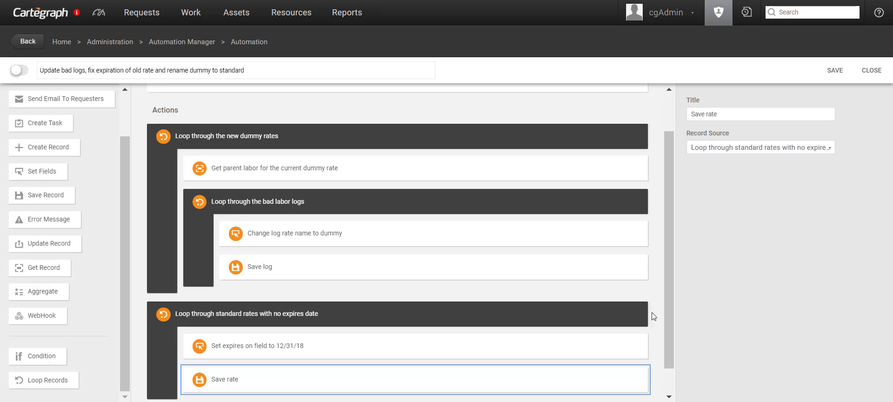
left_click_drag(668, 314, 673, 363)
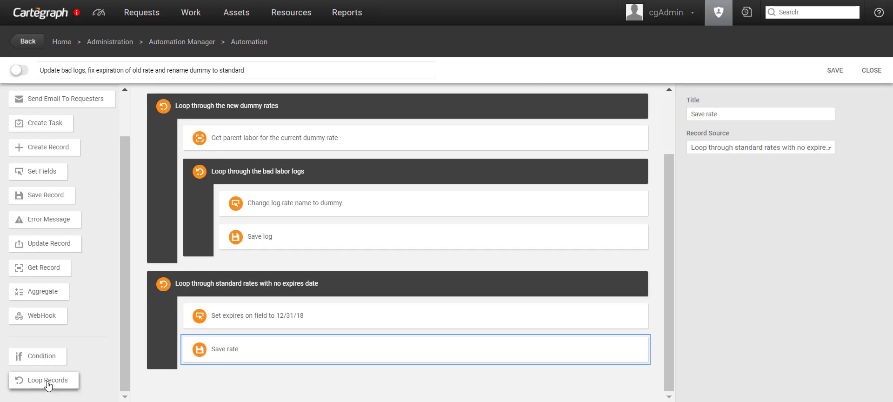
Step: Add a loop titled 'Loop through Dummy Rates' over Labor Rate records
left_click_drag(42, 379, 268, 391)
double_click(718, 114)
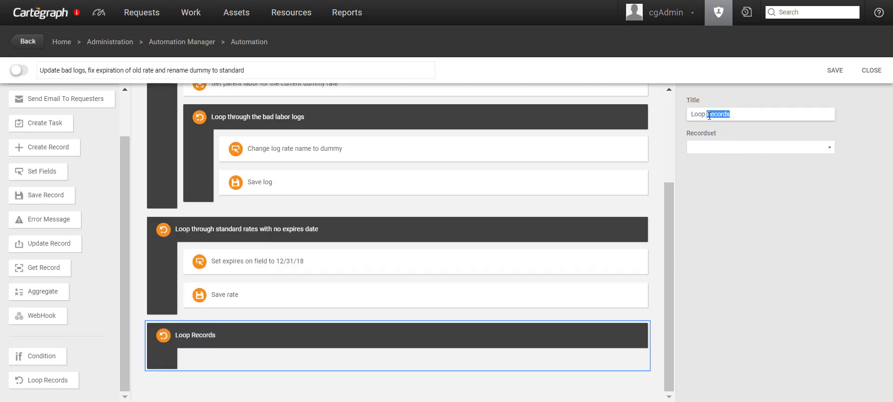
type("through Dummy Rat")
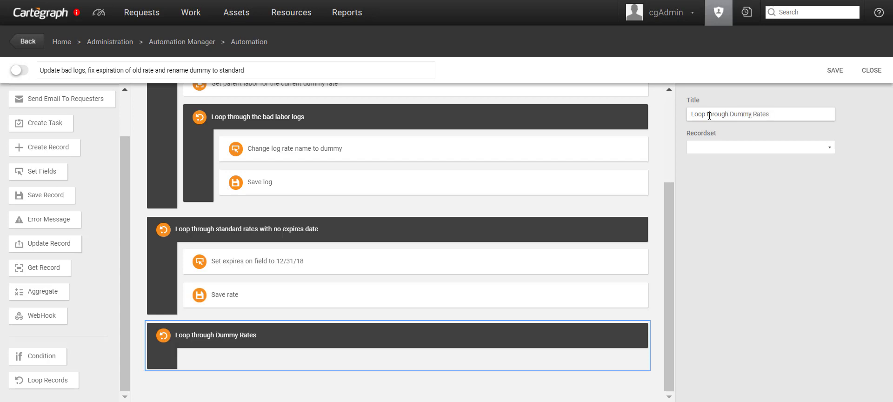
left_click(815, 148)
type("lab")
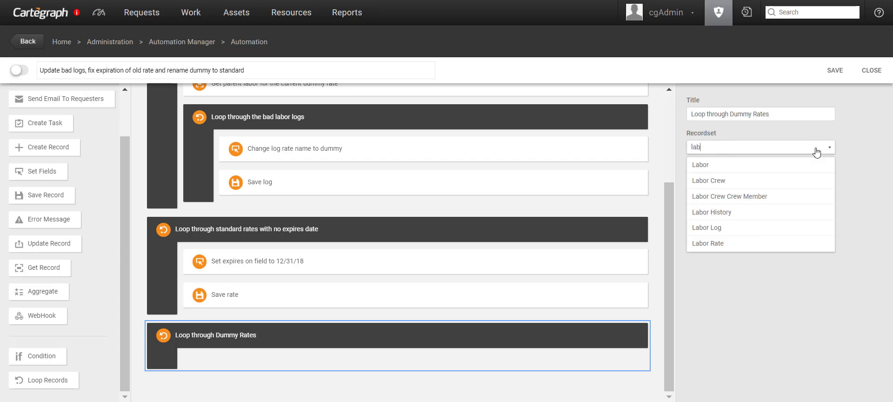
left_click(739, 243)
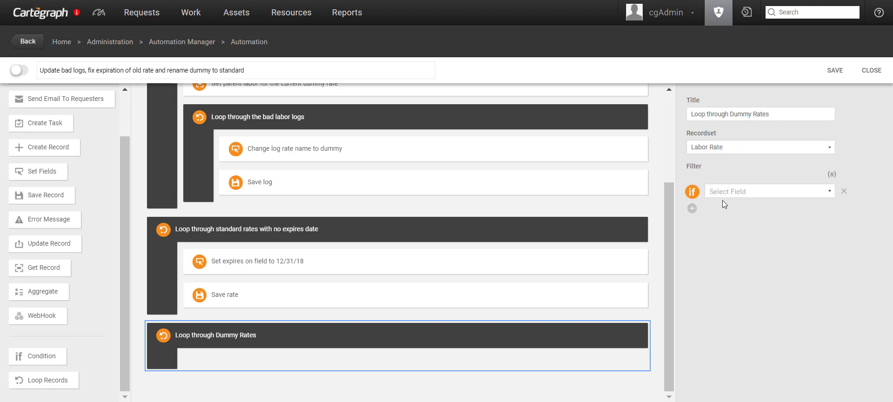
Step: Filter the Dummy Rates loop to Rate Name Is Dummy
left_click(727, 192)
scroll(754, 240, "down", 2)
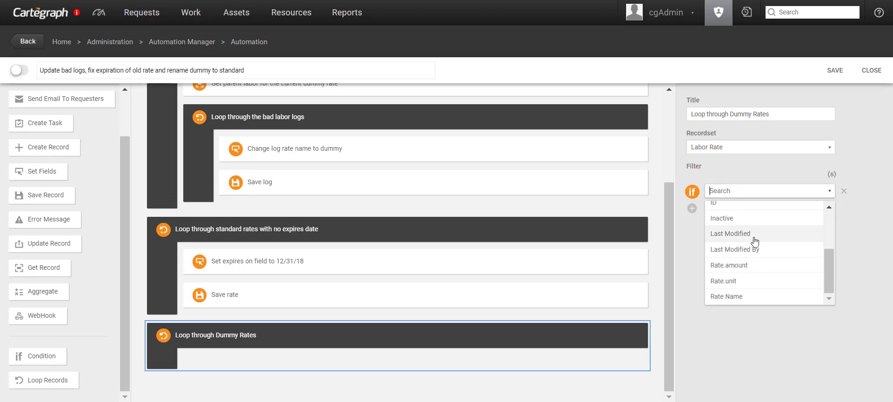
left_click(749, 296)
left_click(728, 207)
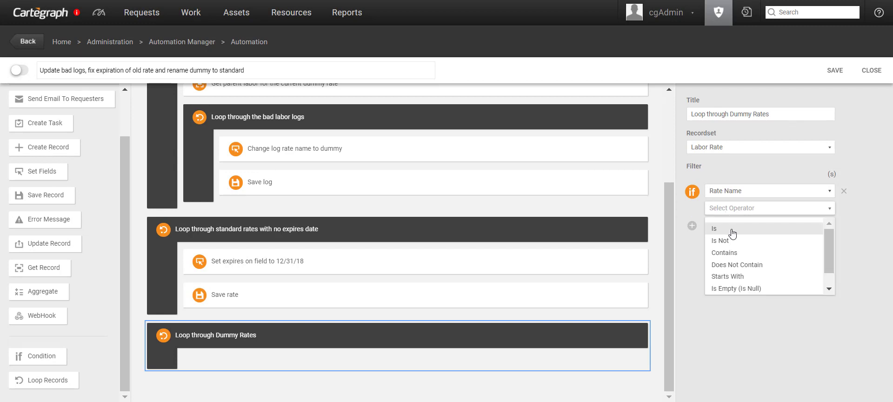
left_click(732, 232)
left_click(827, 226)
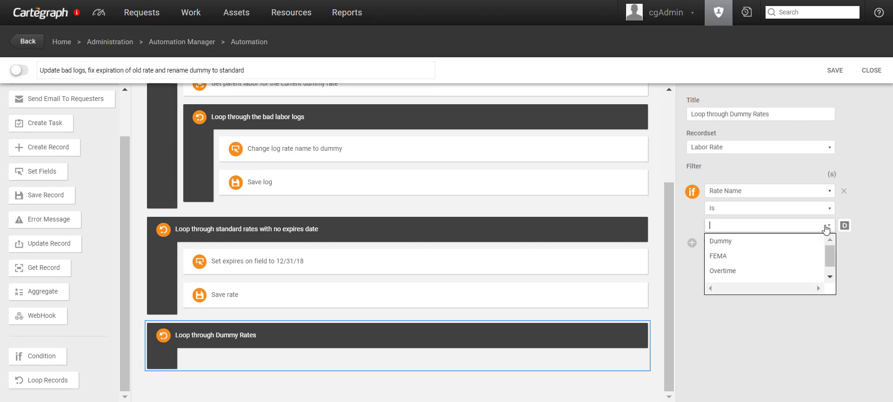
left_click(765, 241)
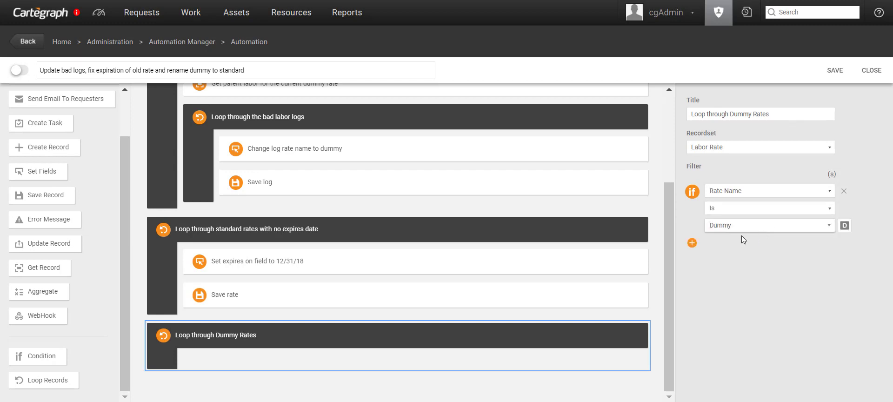
Step: Add a 'Set dummy to standard' step taking records from Loop through Dummy Rates
left_click_drag(52, 179, 297, 386)
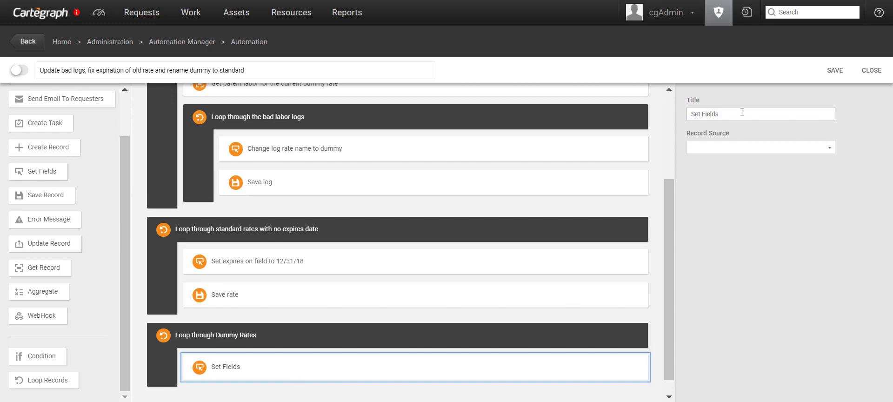
left_click_drag(742, 112, 708, 112)
type("dummy to standard")
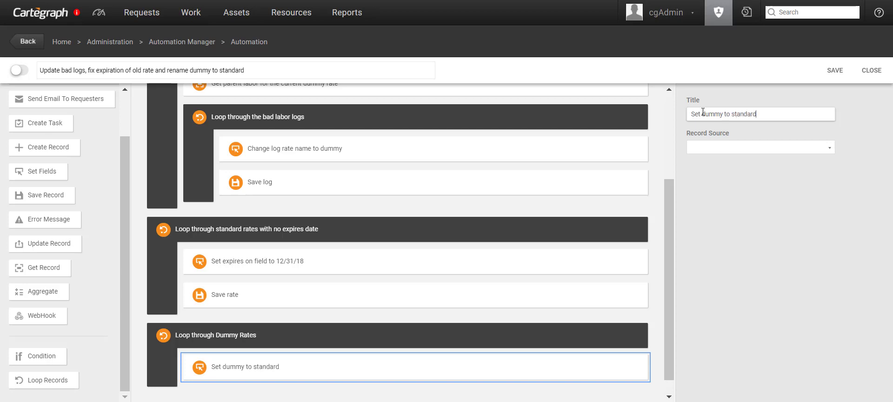
left_click(731, 147)
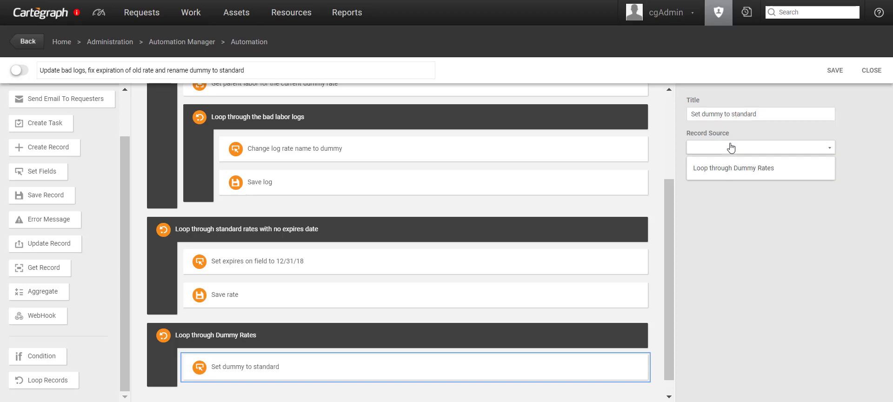
left_click(752, 168)
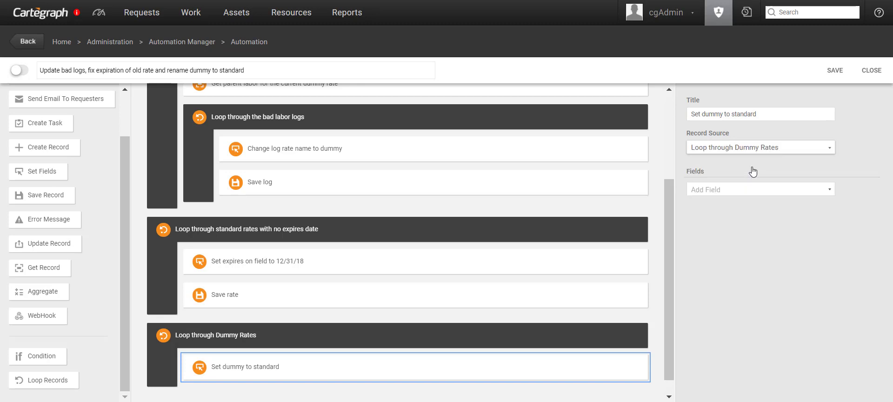
Step: Set each looped rate's Rate Name to Standard
left_click(753, 190)
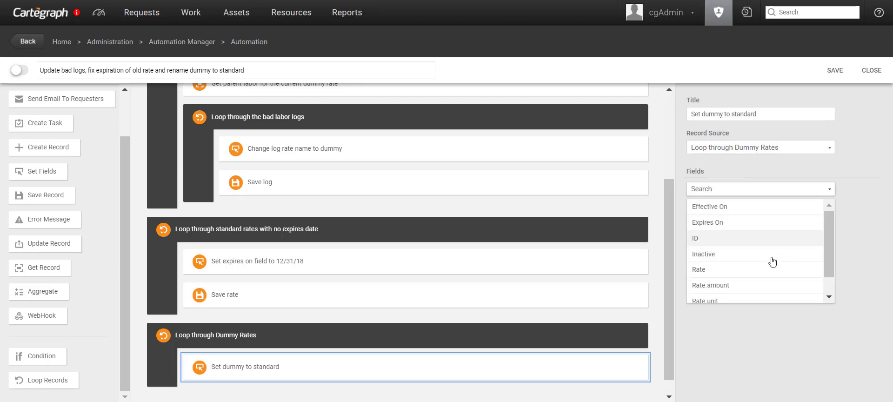
scroll(735, 259, "down", 1)
left_click(758, 298)
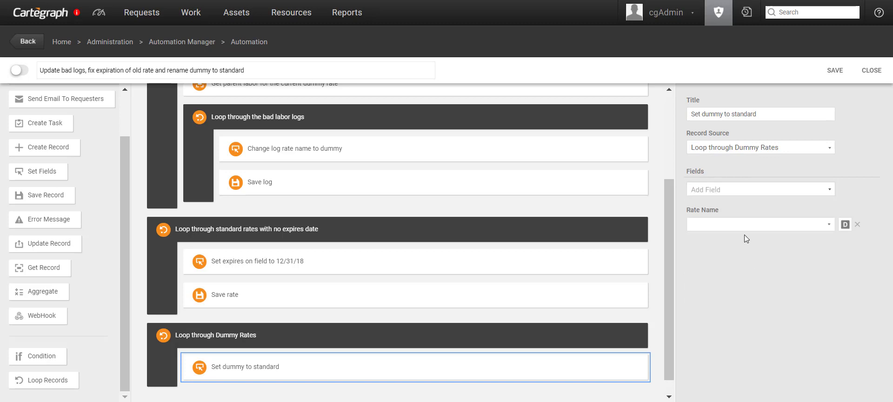
left_click(827, 227)
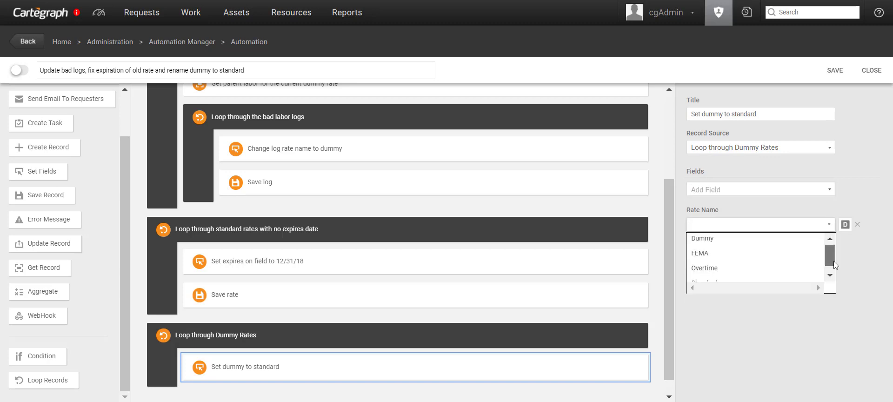
scroll(791, 261, "down", 1)
left_click(765, 280)
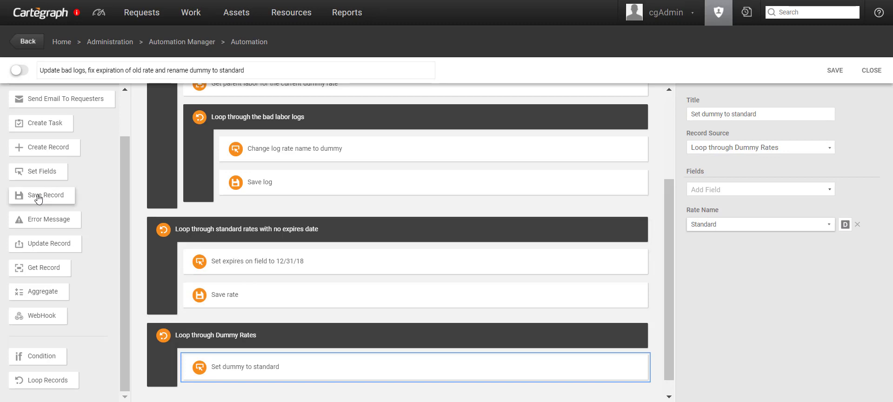
Step: Add a 'Save rate' step after Set dummy to standard, saving records from Loop through Dummy Rates
left_click_drag(36, 195, 252, 368)
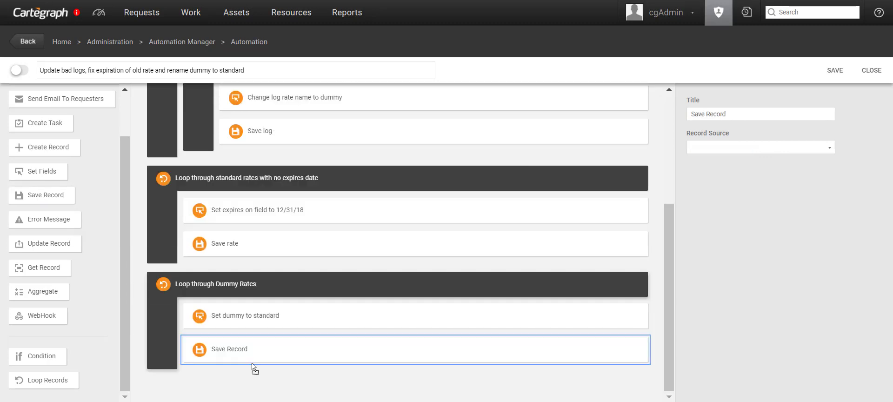
left_click_drag(726, 113, 707, 114)
type("rat")
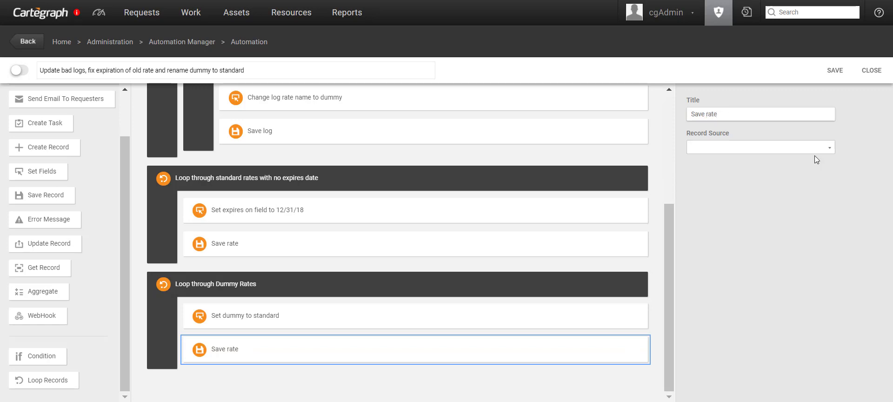
left_click(793, 148)
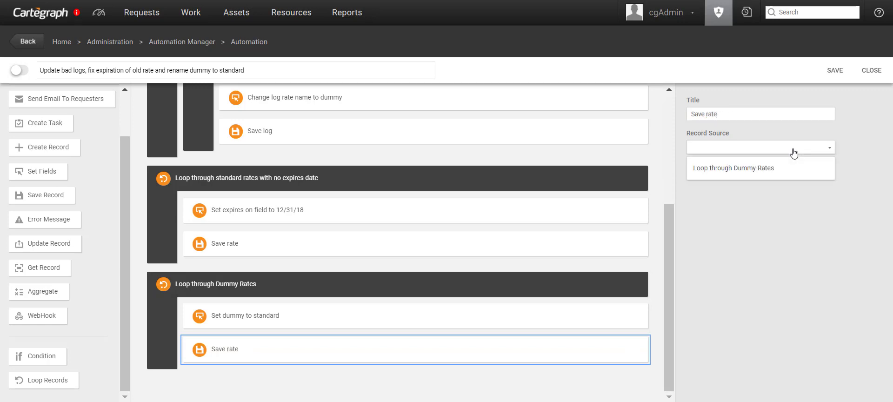
left_click(784, 172)
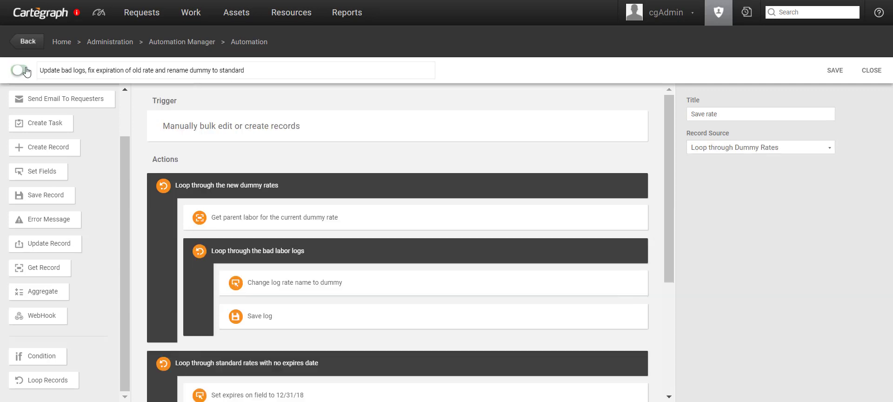
Step: Enable and save the automation, run it now, and acknowledge the Executing Automation message
left_click(22, 70)
left_click(835, 70)
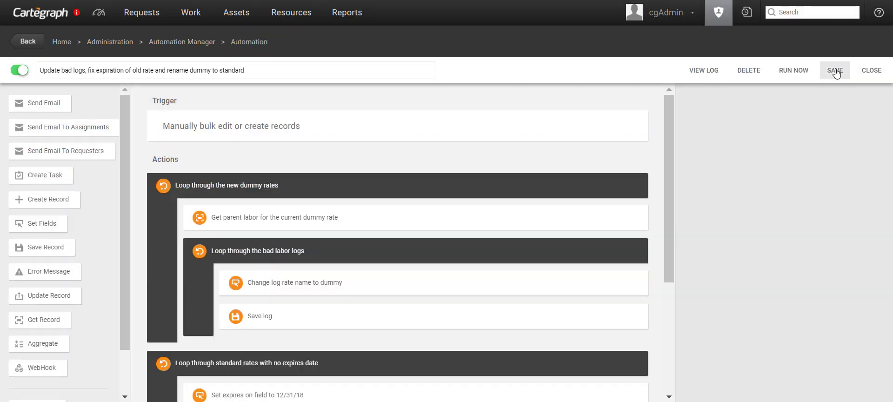
left_click(790, 73)
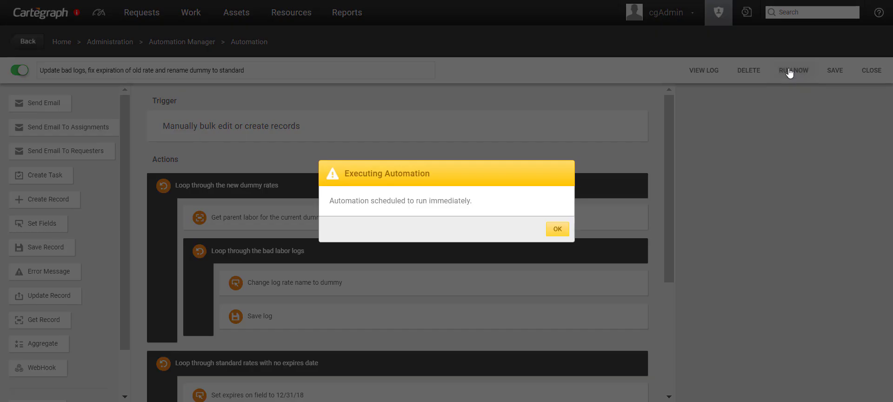
left_click(557, 229)
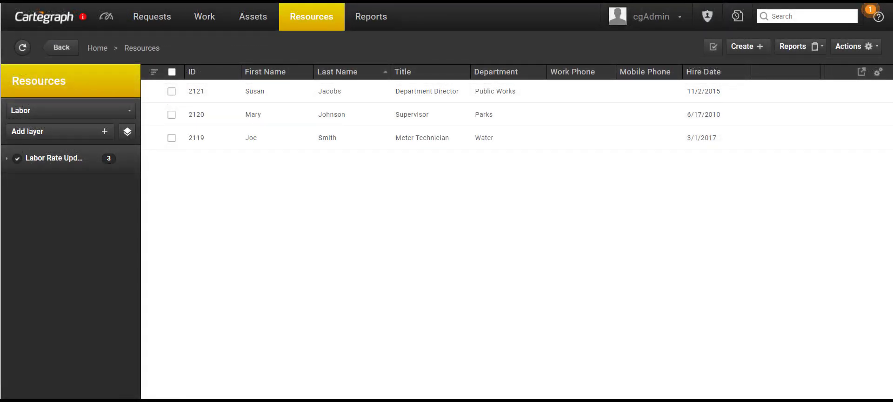
Step: Open the Department Director's labor record and view its Standard rates of 40 and 38 $/hr
left_click(196, 91)
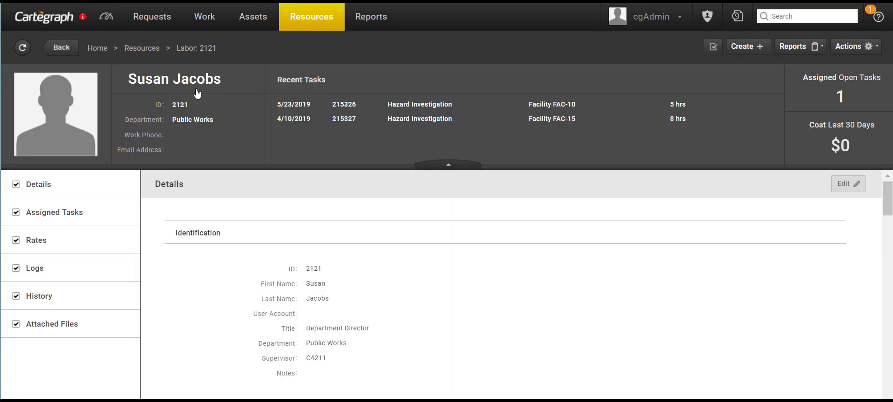
left_click(32, 243)
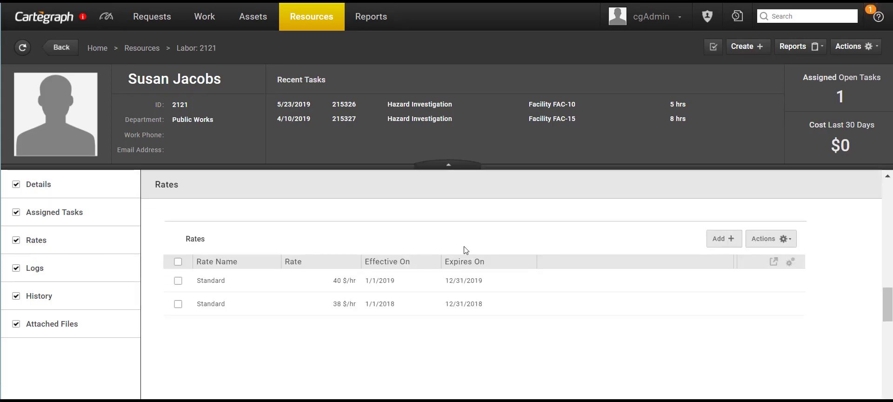